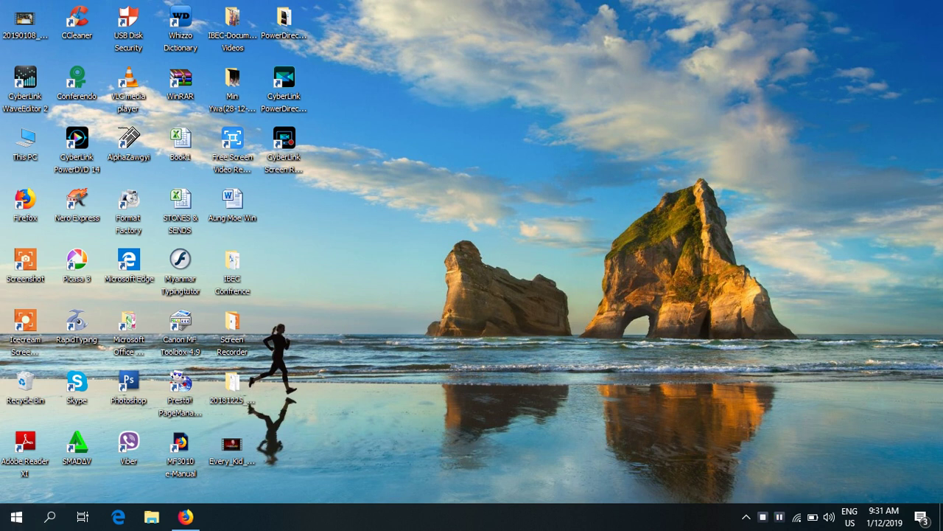
# - Open the Windows Start menu from the taskbar Start button
pyautogui.click(16, 516)
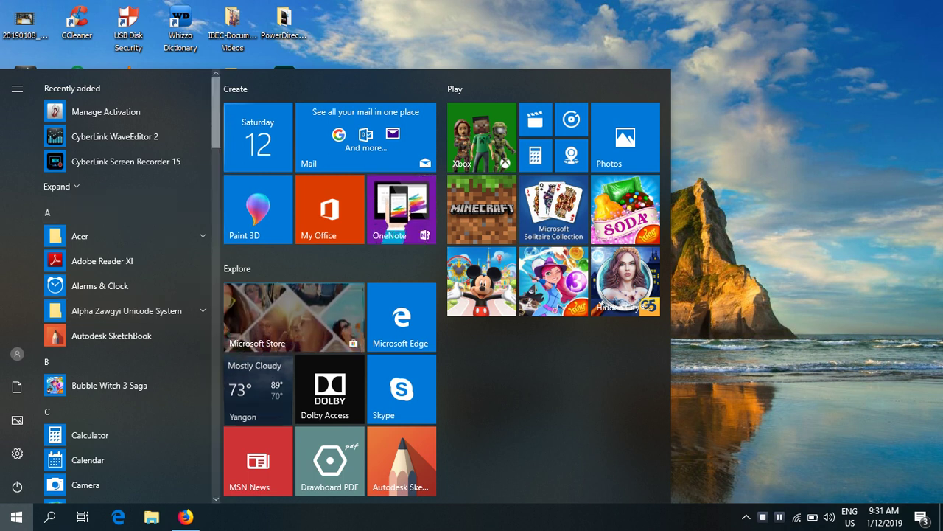
# - Scroll the app list to M and expand the Microsoft Office folder
pyautogui.scroll(-2, 125, 221)
pyautogui.scroll(-2, 126, 221)
pyautogui.scroll(-2, 125, 287)
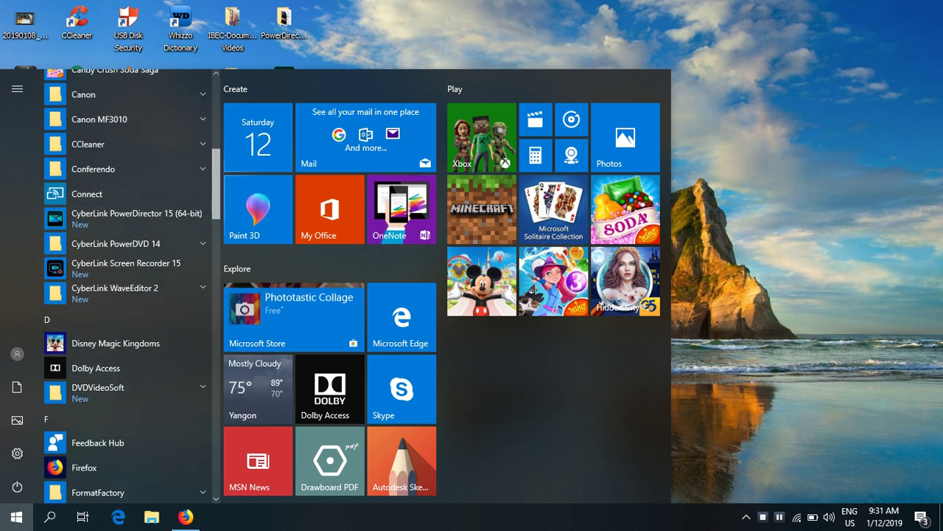
pyautogui.scroll(-4, 125, 287)
pyautogui.scroll(-2, 126, 288)
pyautogui.scroll(-2, 125, 287)
pyautogui.scroll(-2, 125, 287)
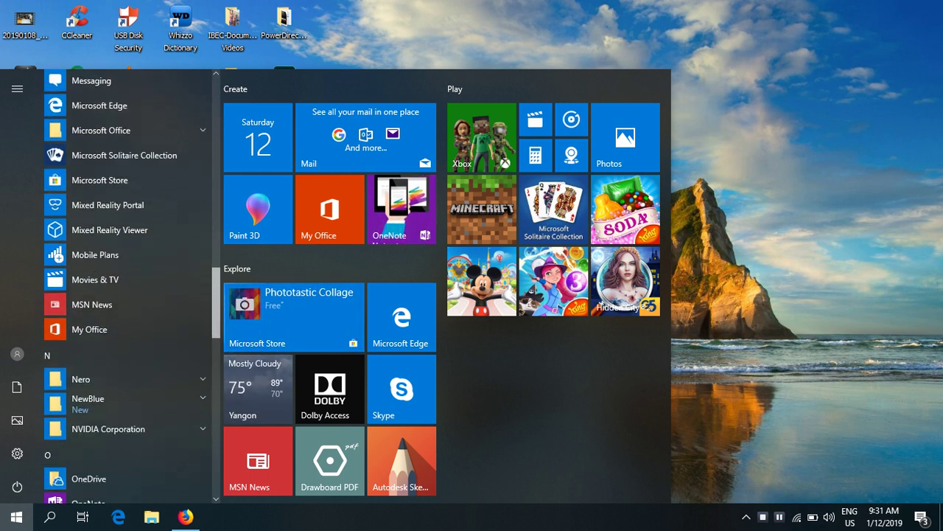
pyautogui.scroll(-3, 126, 287)
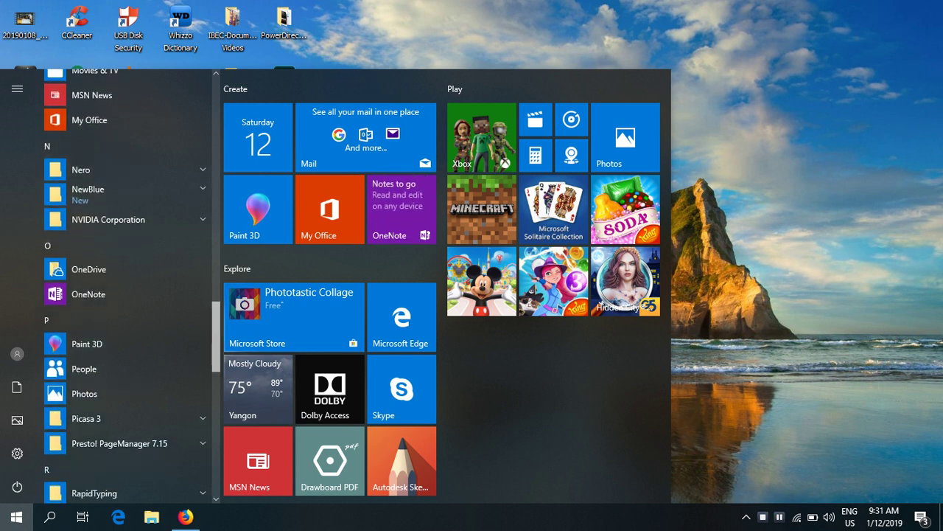
pyautogui.scroll(-4, 125, 287)
pyautogui.scroll(-2, 125, 287)
pyautogui.scroll(-2, 125, 288)
pyautogui.scroll(-1, 125, 288)
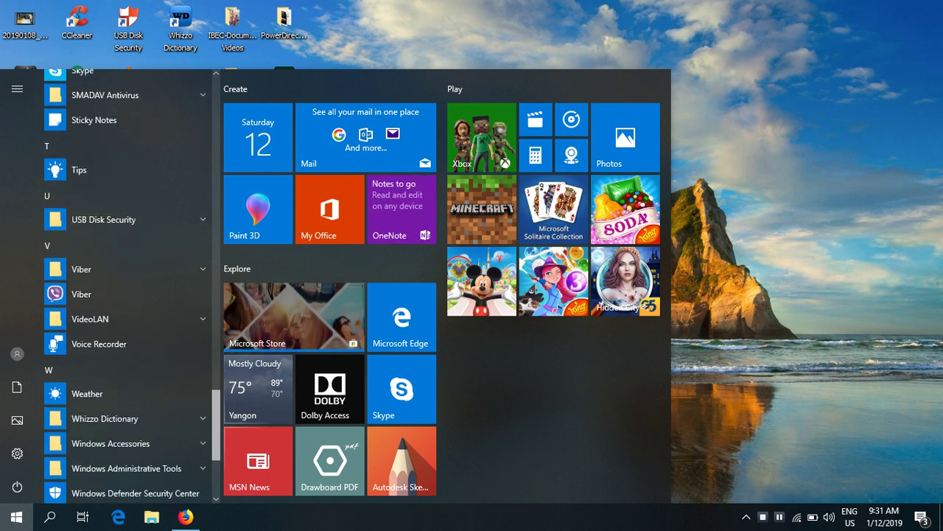
pyautogui.scroll(5, 125, 287)
pyautogui.scroll(2, 125, 287)
pyautogui.scroll(1, 125, 288)
pyautogui.scroll(1, 110, 228)
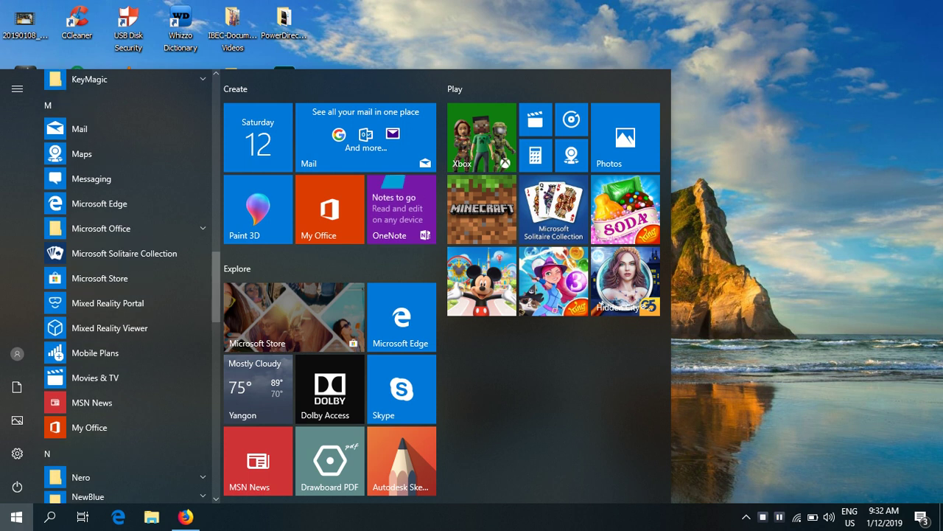
pyautogui.click(101, 227)
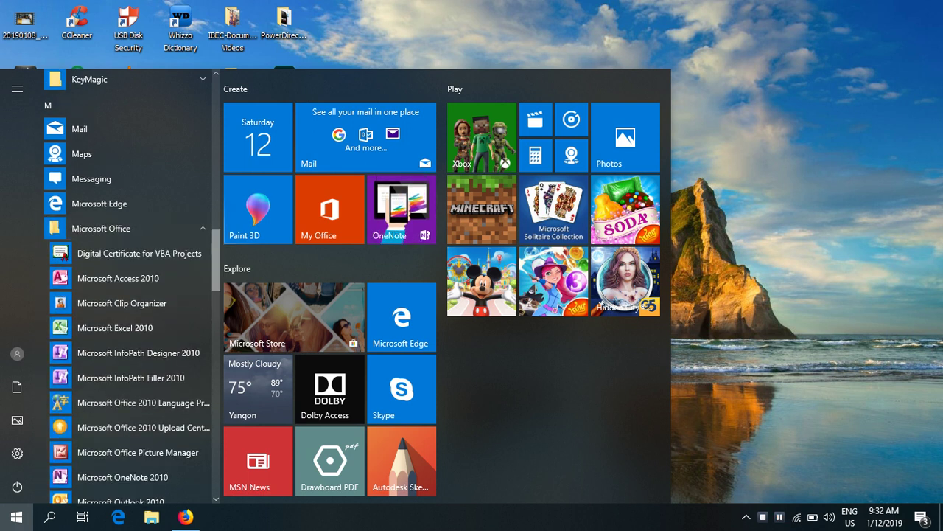
# - Launch Microsoft PowerPoint 2010 with a blank presentation, then close it
pyautogui.scroll(-2, 126, 287)
pyautogui.scroll(-1, 125, 287)
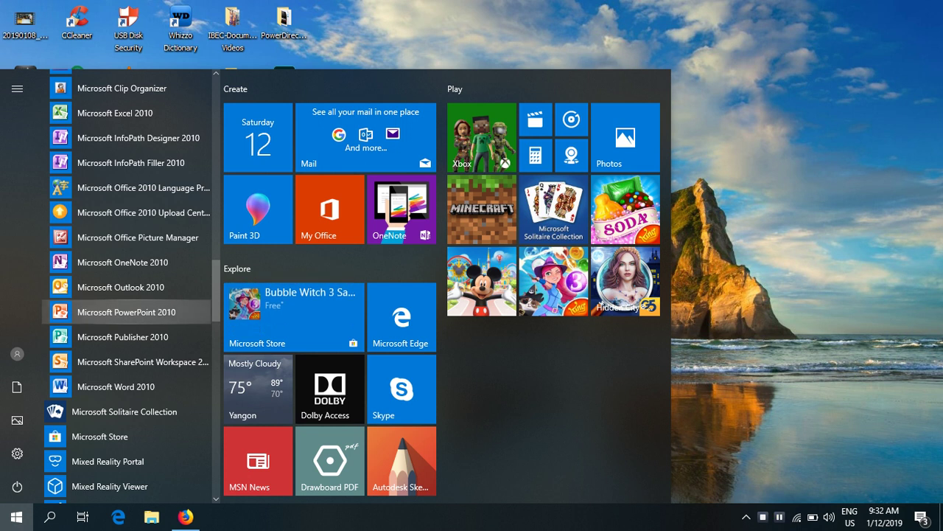
pyautogui.click(126, 311)
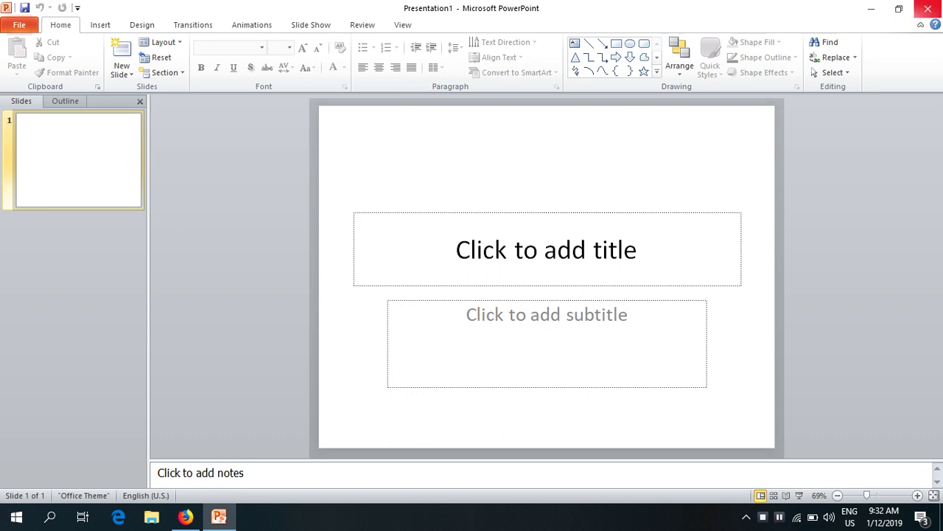
pyautogui.click(927, 8)
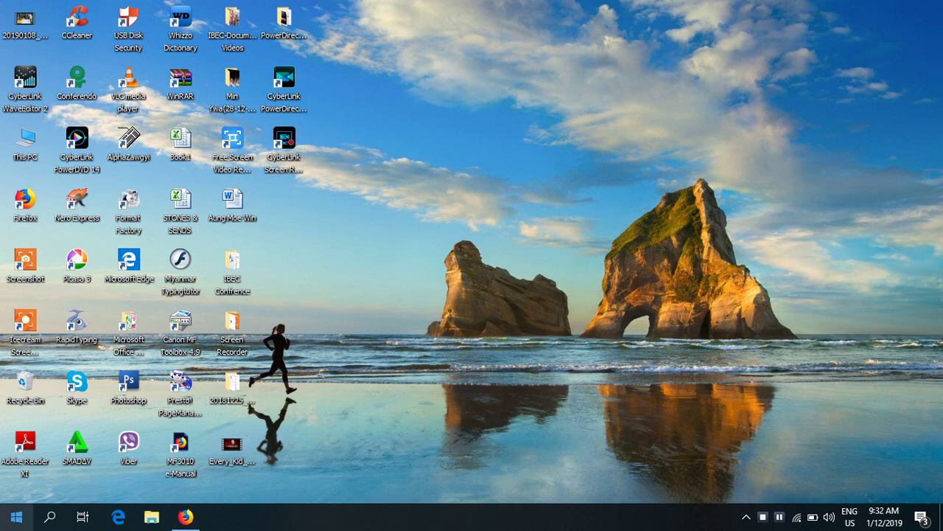
# - Drag Microsoft PowerPoint 2010 from the Start menu's Microsoft Office folder onto the desktop's rightmost icon column
pyautogui.click(16, 517)
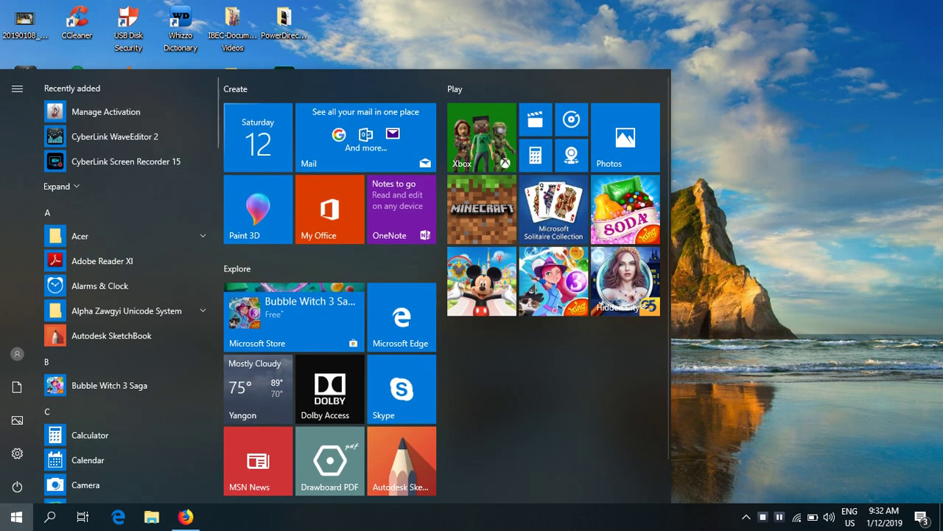
pyautogui.scroll(-10, 125, 288)
pyautogui.scroll(-5, 125, 288)
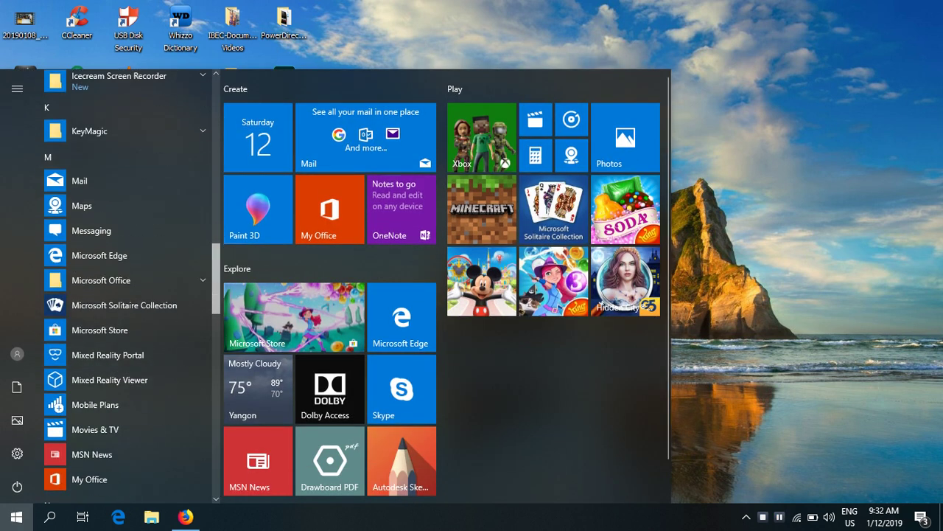
pyautogui.scroll(-3, 125, 287)
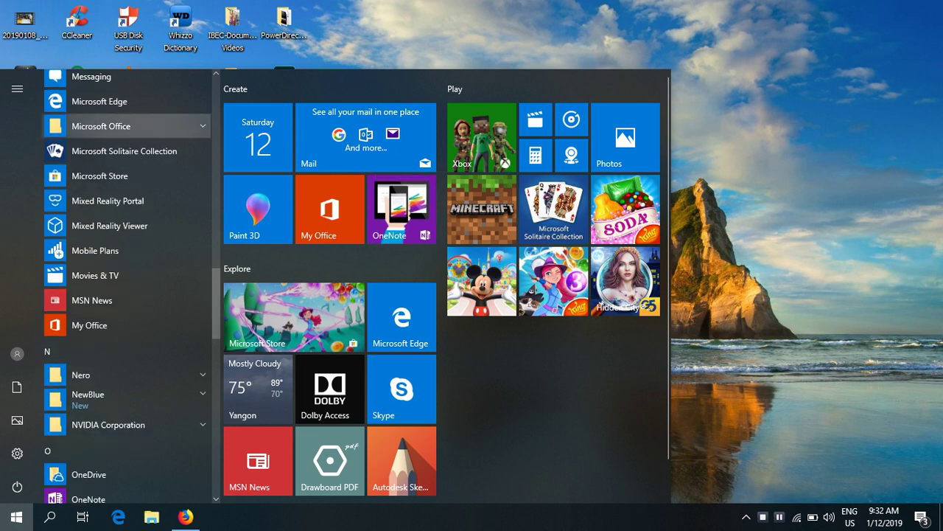
pyautogui.click(101, 126)
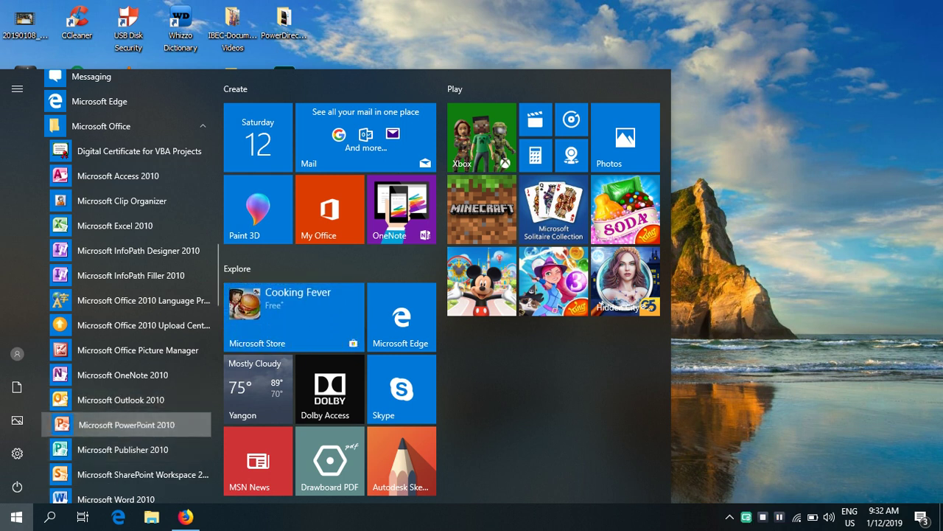
pyautogui.moveTo(125, 425)
pyautogui.mouseDown()
pyautogui.moveTo(733, 16)
pyautogui.moveTo(284, 92)
pyautogui.mouseUp()
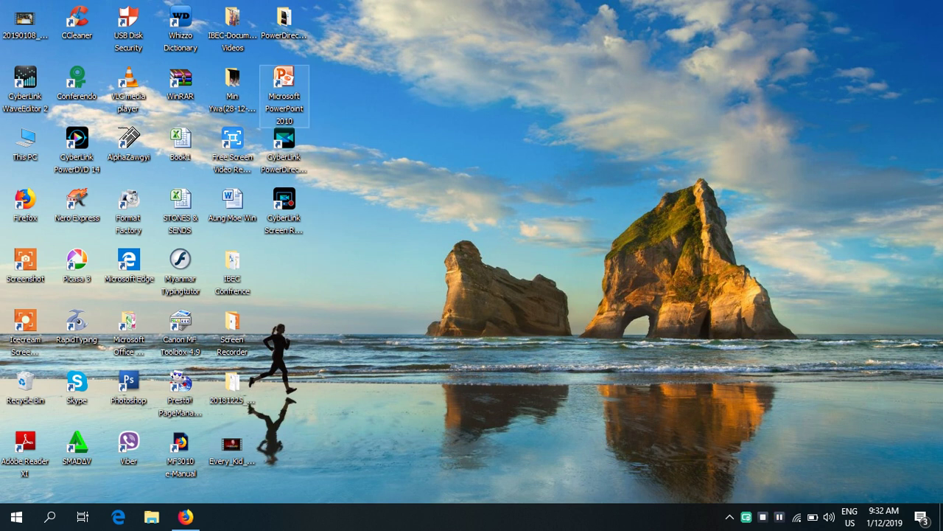
pyautogui.moveTo(283, 85); pyautogui.dragTo(302, 250)
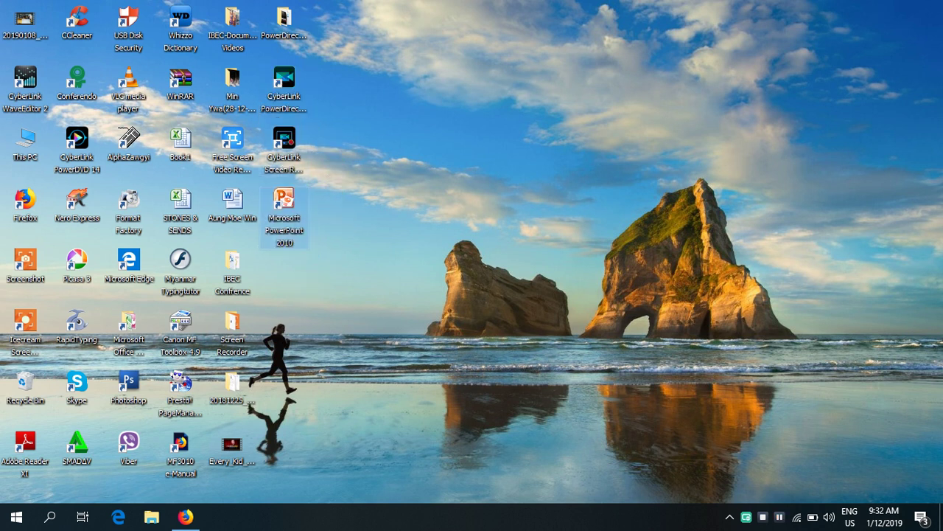
# - Launch PowerPoint 2010 from the desktop shortcut and browse each ribbon tab before returning to Home
pyautogui.doubleClick(284, 210)
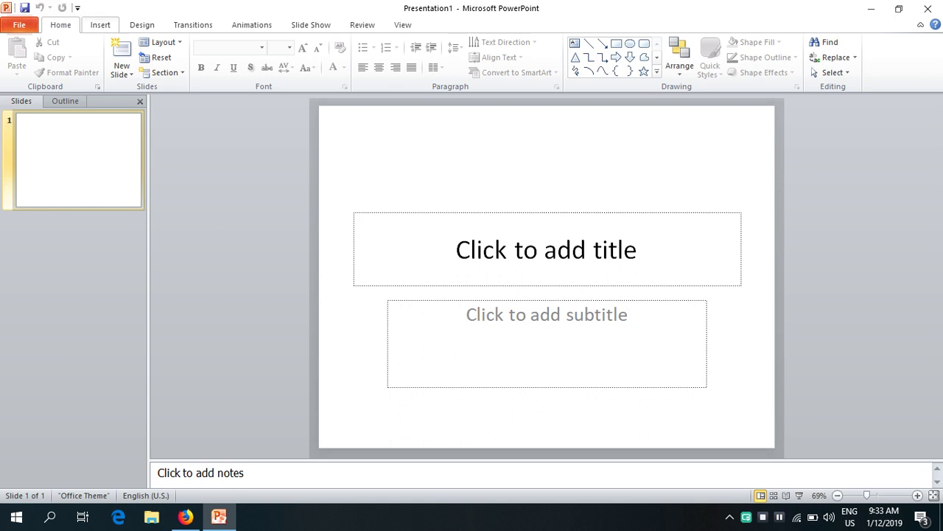
pyautogui.click(100, 25)
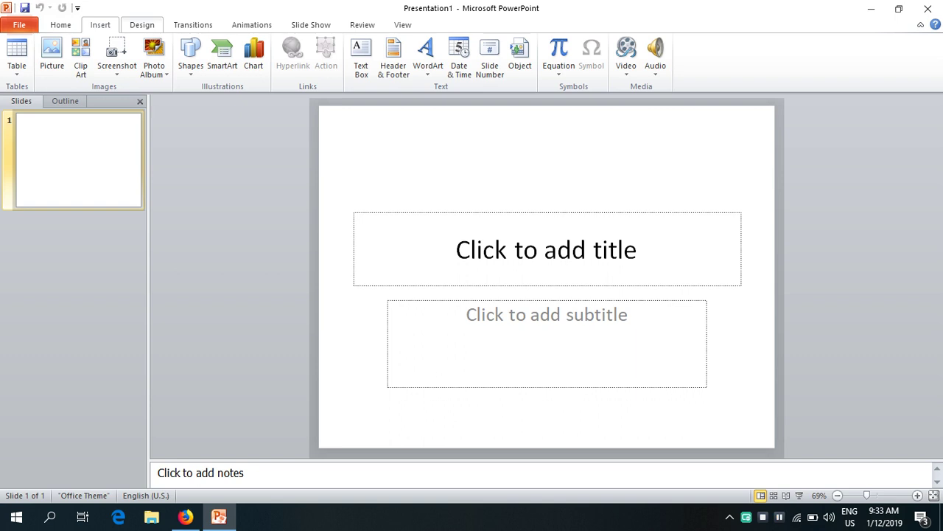
pyautogui.click(141, 25)
pyautogui.click(193, 25)
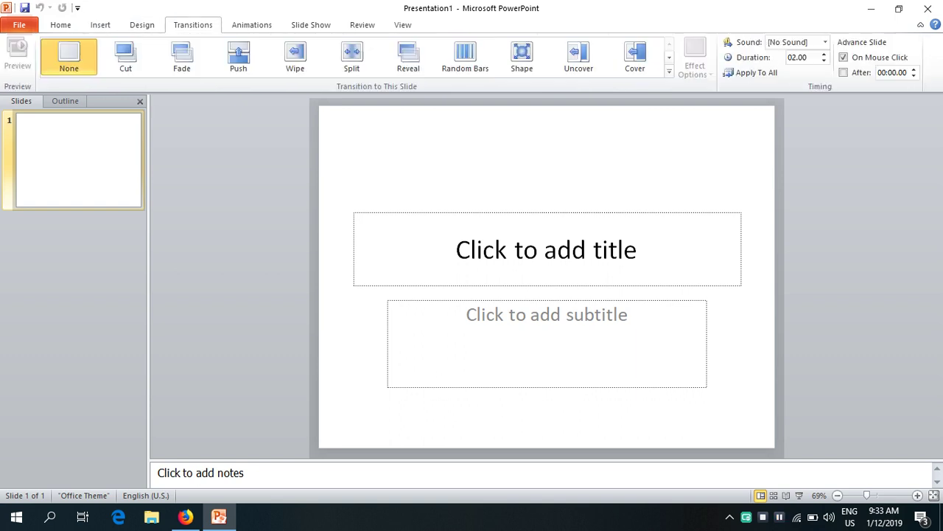
pyautogui.click(251, 25)
pyautogui.click(310, 24)
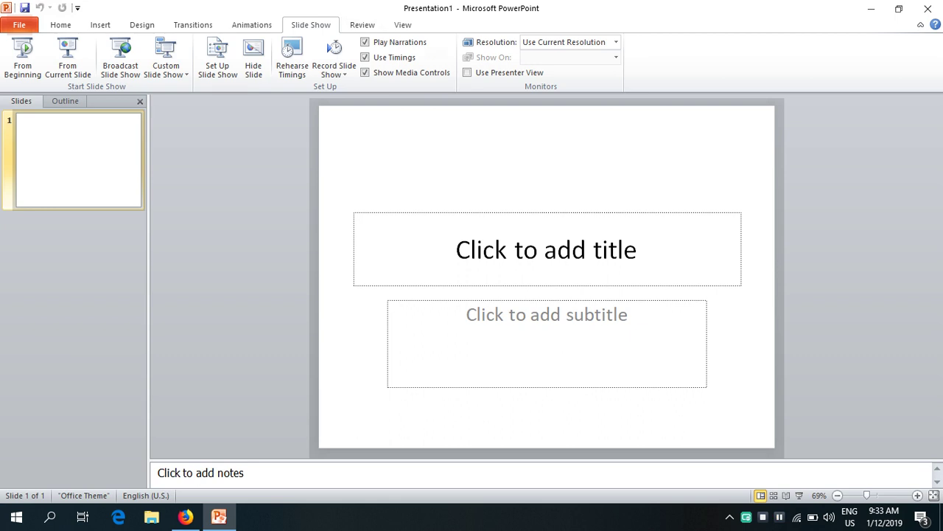
pyautogui.click(362, 25)
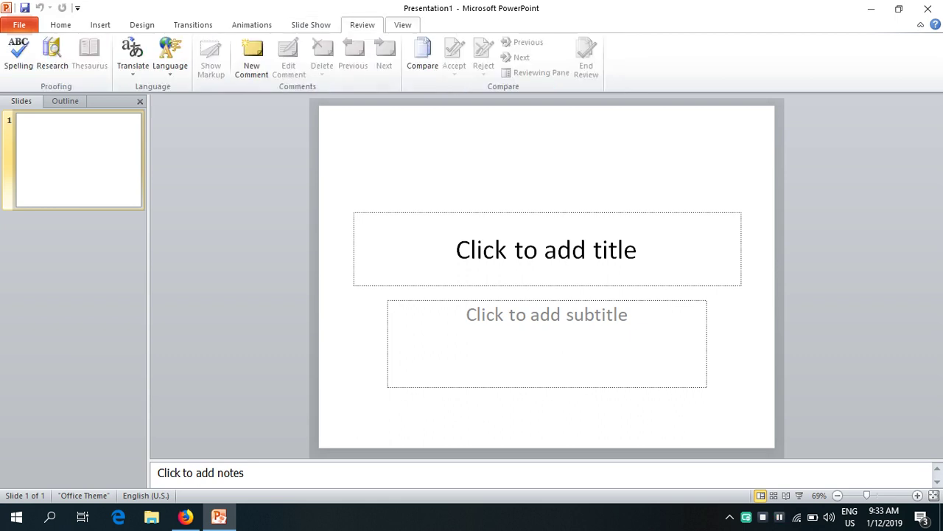
pyautogui.click(402, 24)
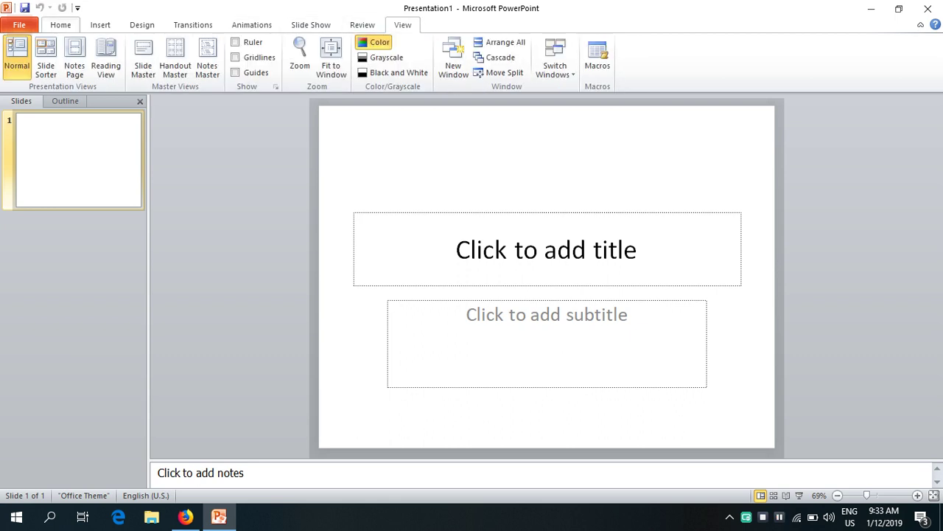
pyautogui.click(60, 24)
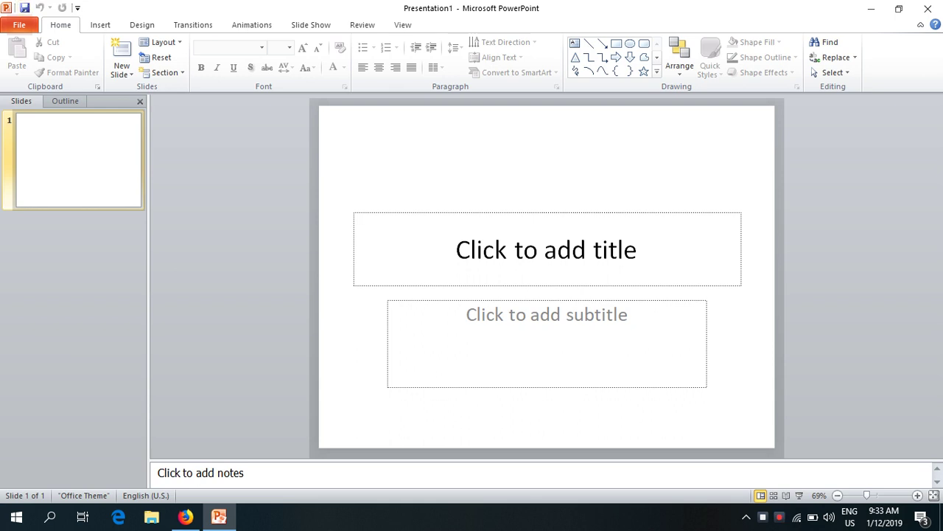
# - Restore down the PowerPoint window via the Alt+Space menu, then maximize it again
pyautogui.hotkey('alt', 'space')
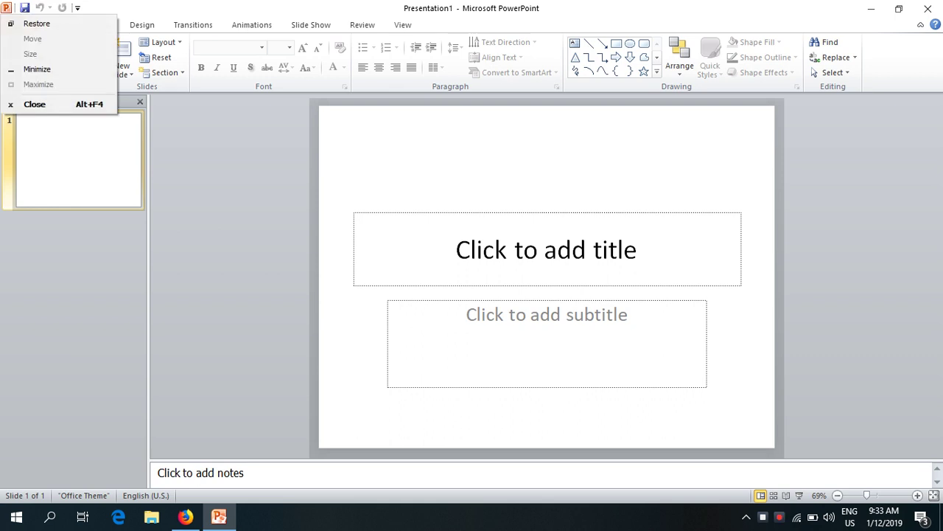
pyautogui.press('Escape')
pyautogui.hotkey('alt', 'space')
pyautogui.press('Down')
pyautogui.press('Down')
pyautogui.press('Down')
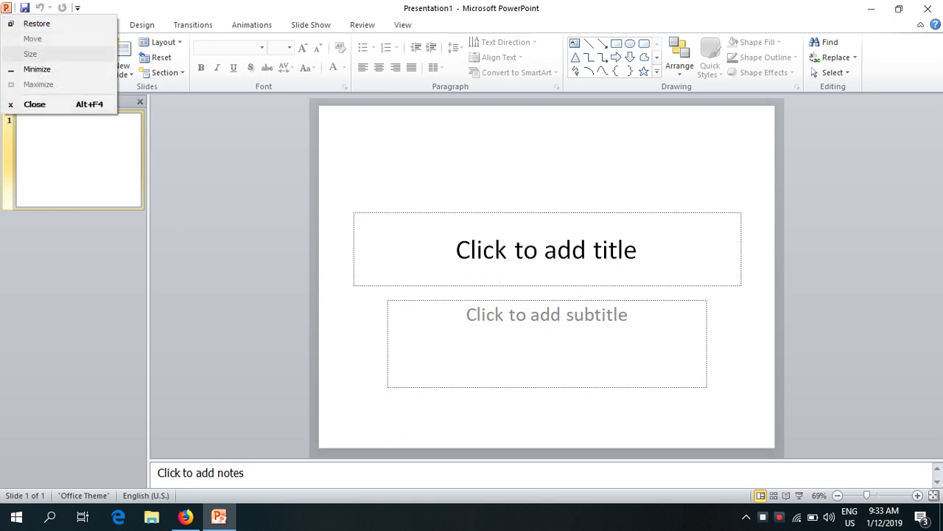
pyautogui.press('Down')
pyautogui.press('Down')
pyautogui.press('Down')
pyautogui.press('Up')
pyautogui.press('Up')
pyautogui.press('Up')
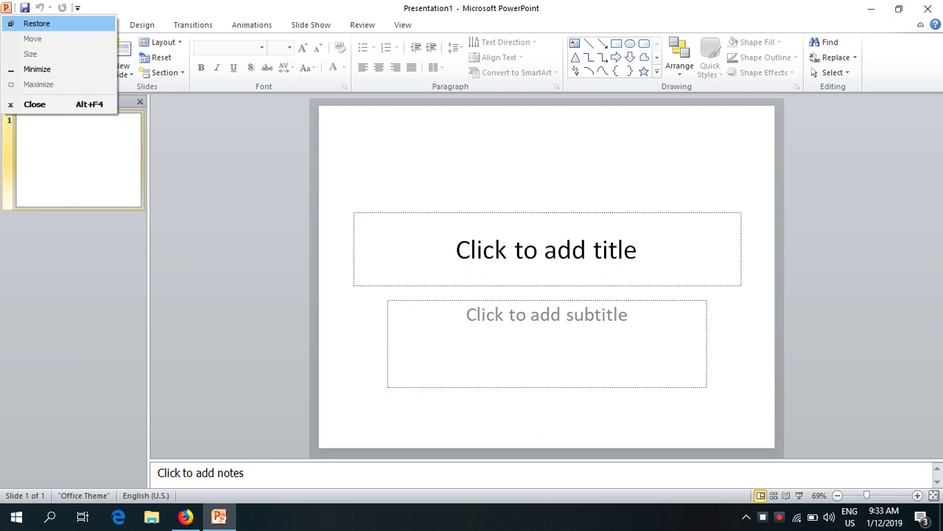
pyautogui.press('Return')
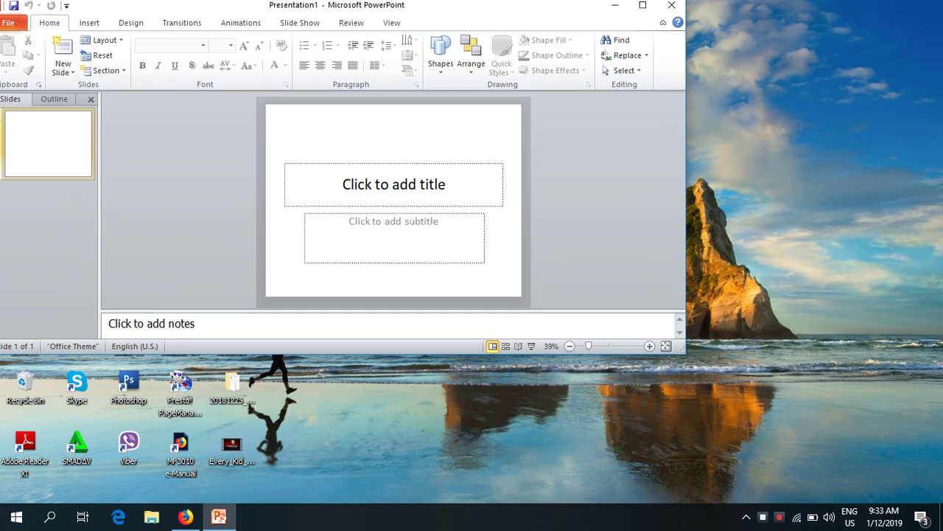
pyautogui.click(642, 5)
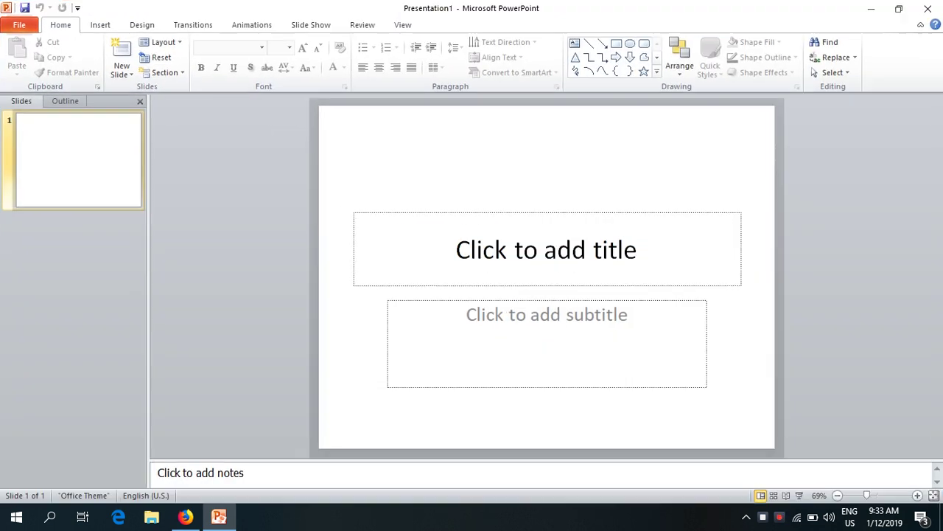
# - Minimize the window through the Alt+Space menu, restore it from the taskbar, and dismiss the menu without closing
pyautogui.hotkey('alt', 'space')
pyautogui.press('Down')
pyautogui.press('Down')
pyautogui.press('Down')
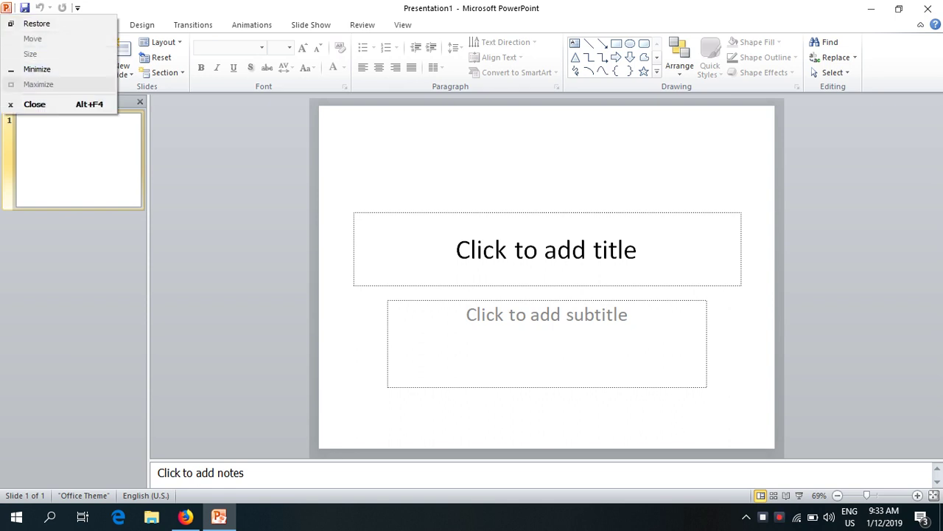
pyautogui.press('Up')
pyautogui.press('Return')
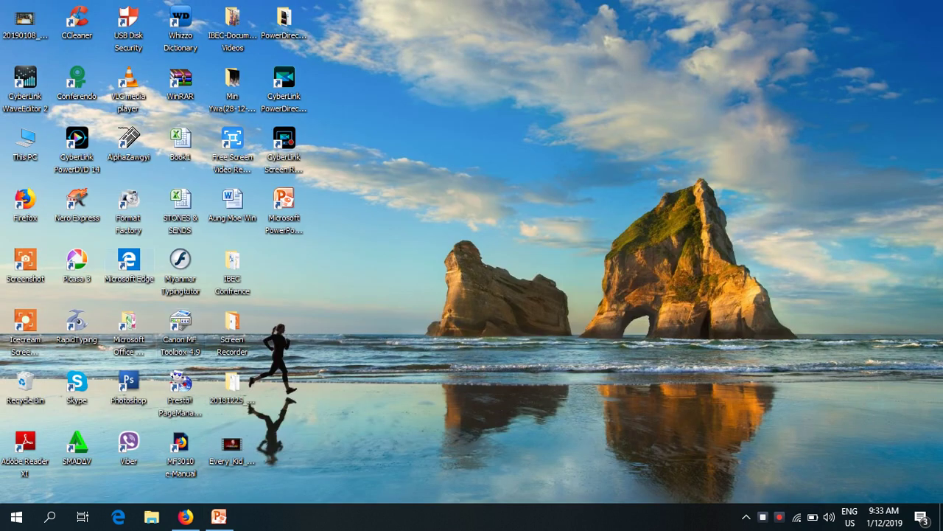
pyautogui.click(219, 515)
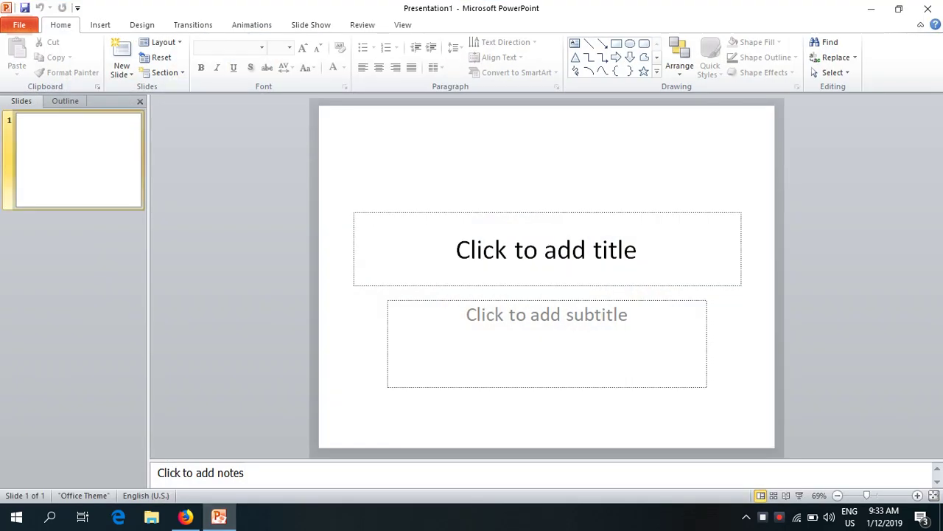
pyautogui.hotkey('alt', 'space')
pyautogui.press('Up')
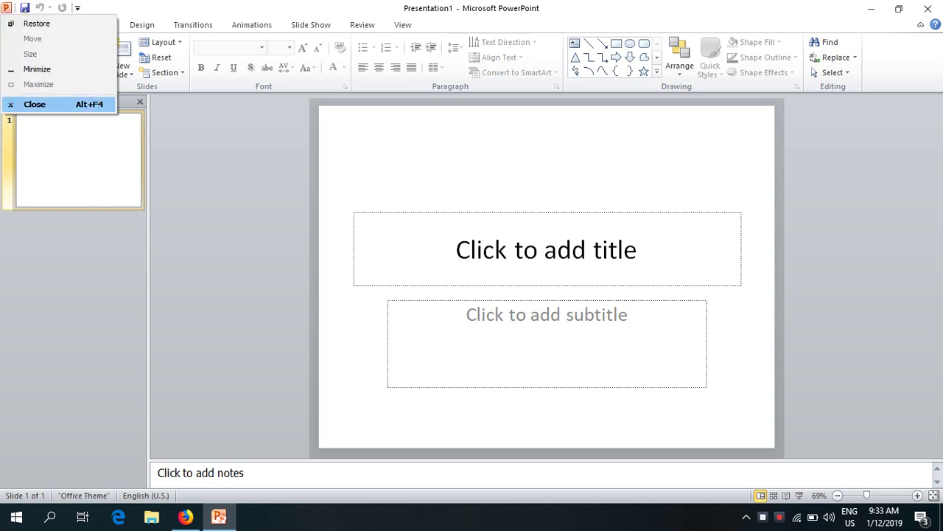
pyautogui.press('Return')
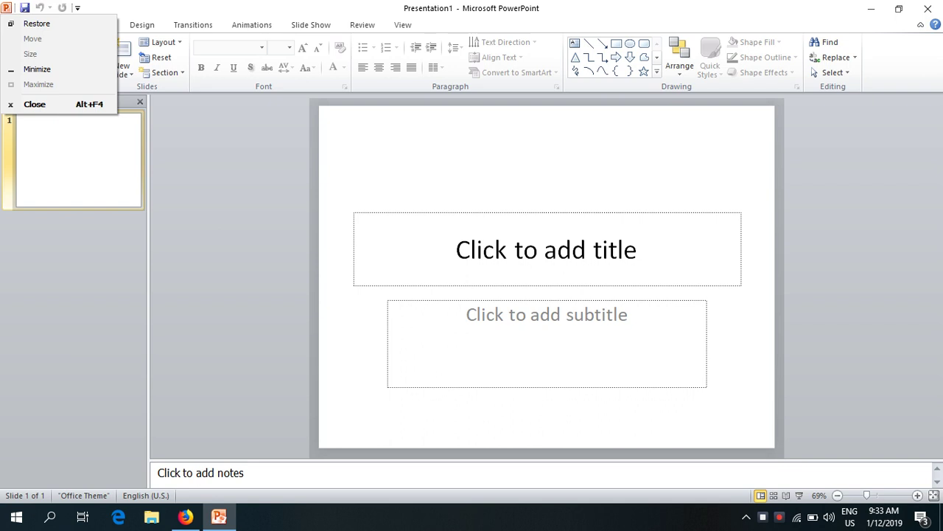
pyautogui.press('Escape')
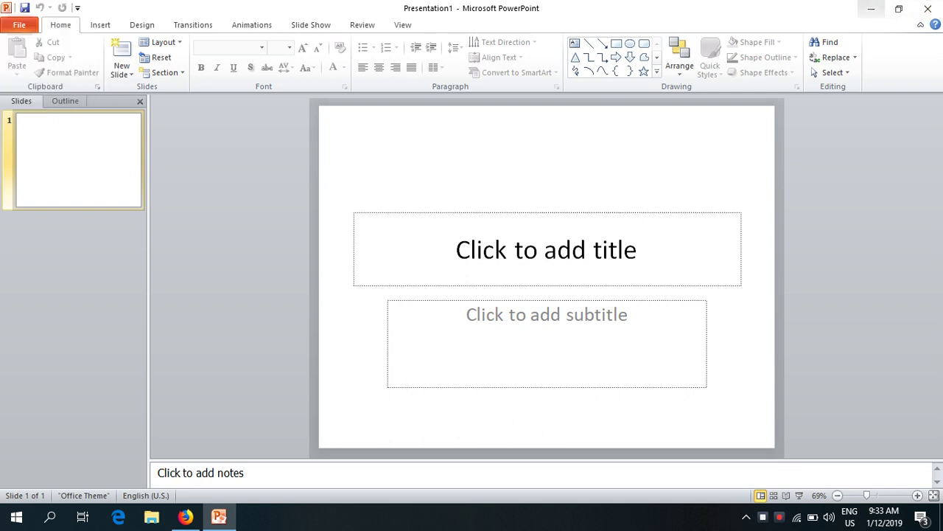
# - Minimize and restore the window with the title-bar buttons, ending maximized
pyautogui.click(871, 9)
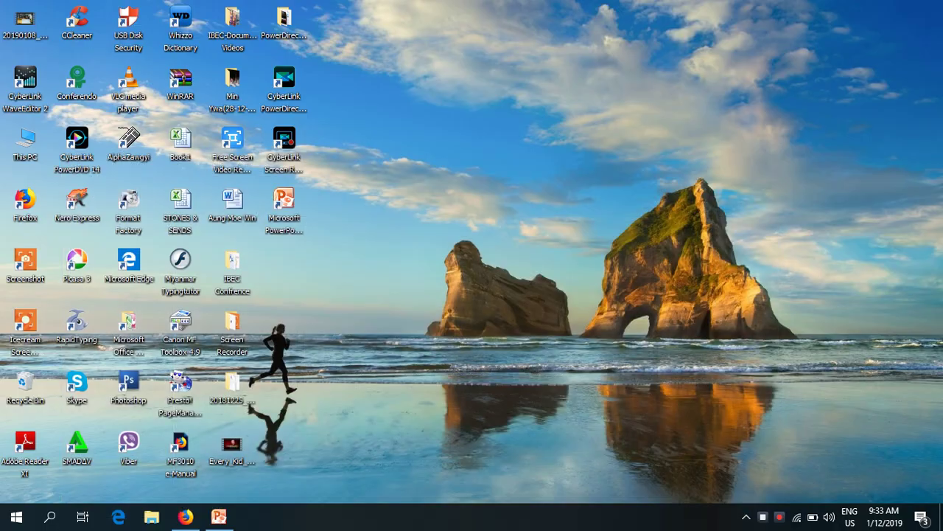
pyautogui.click(219, 517)
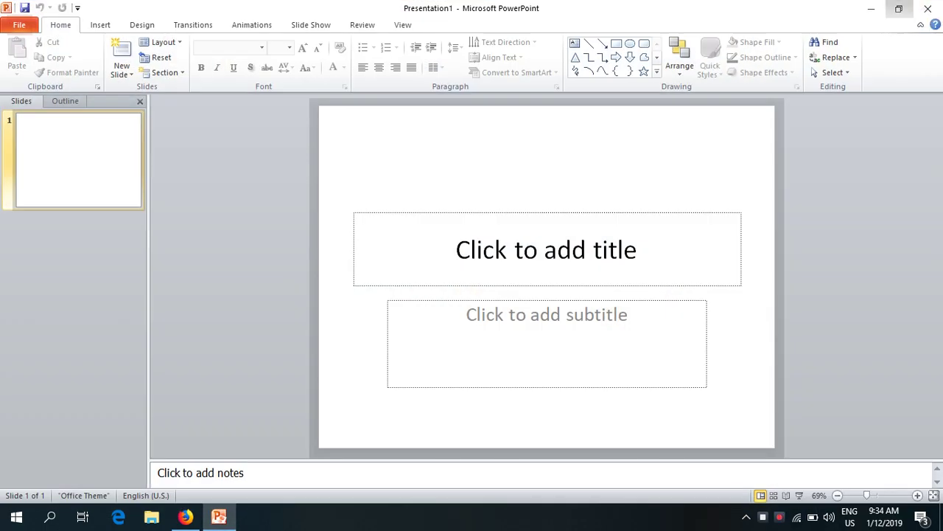
pyautogui.click(898, 9)
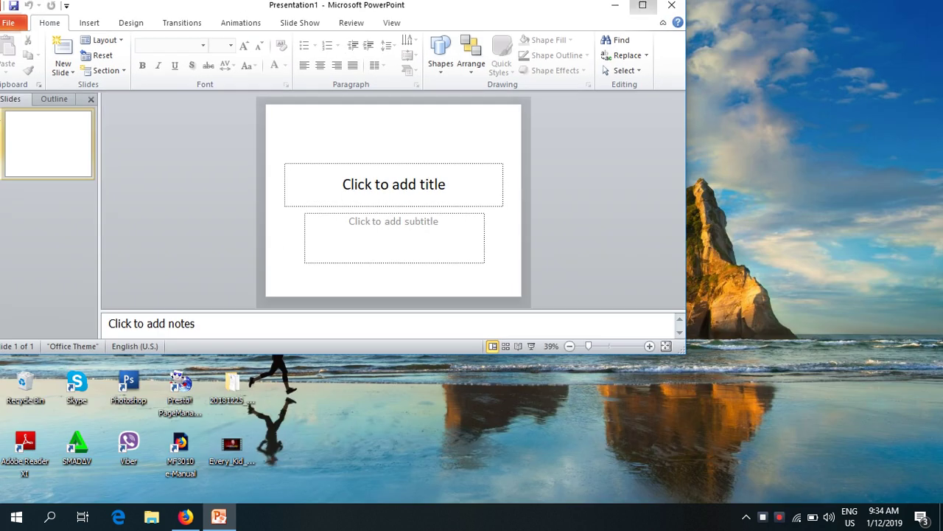
pyautogui.click(642, 5)
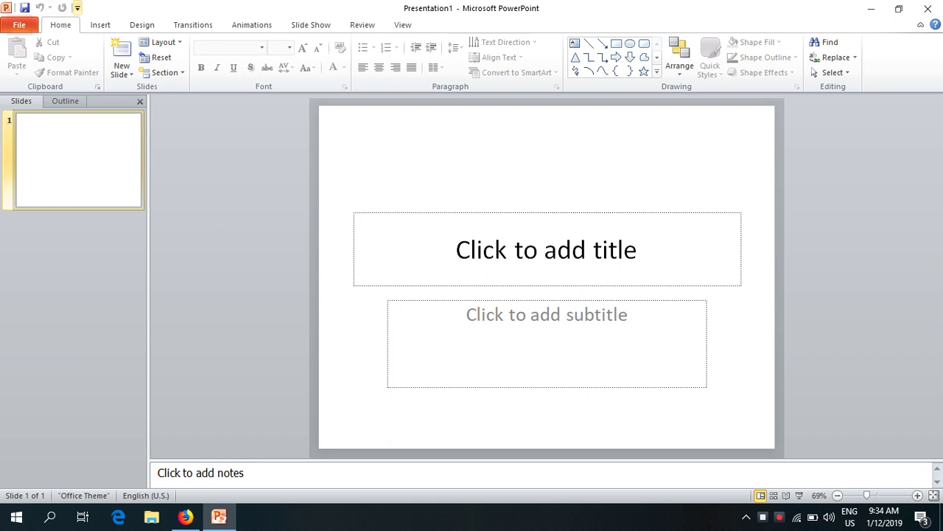
# - Add New and Open to the Quick Access Toolbar beside Save, Undo and Redo
pyautogui.click(77, 7)
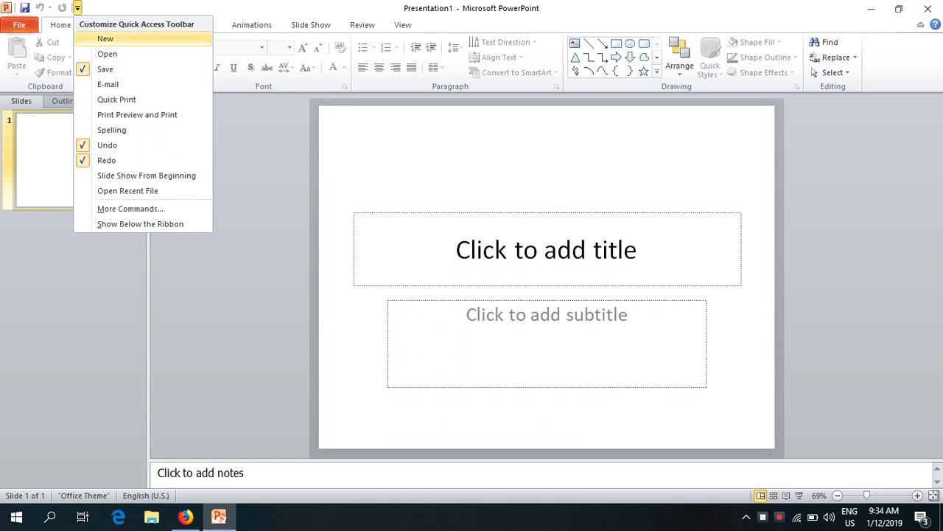
pyautogui.click(107, 38)
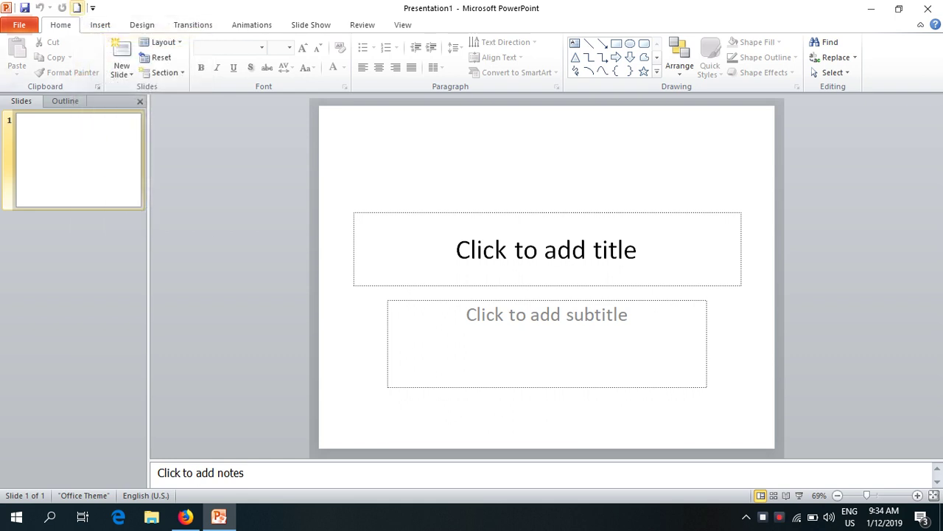
pyautogui.click(93, 7)
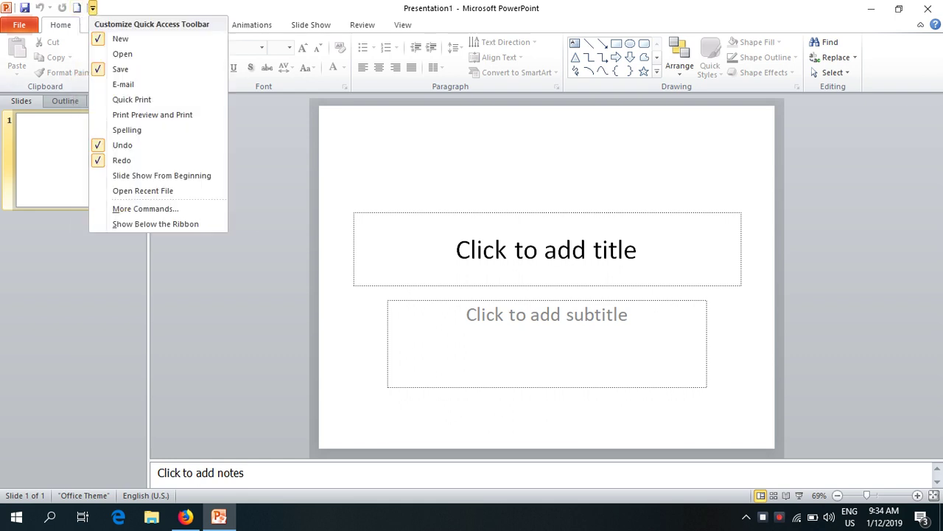
pyautogui.click(123, 54)
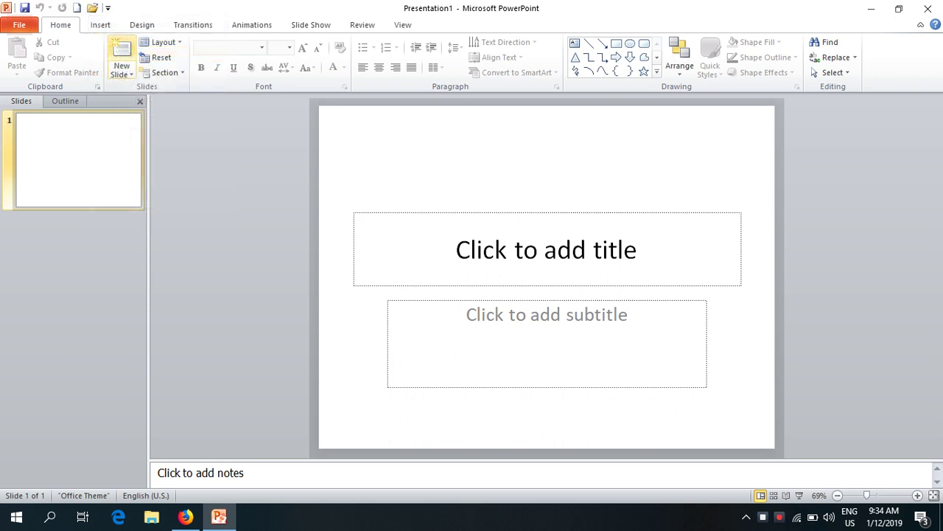
pyautogui.click(107, 7)
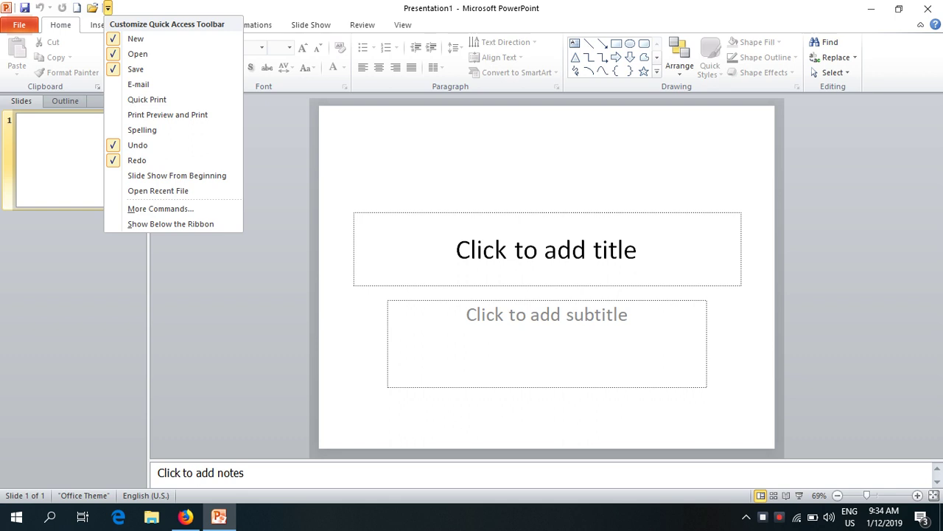
pyautogui.press('Escape')
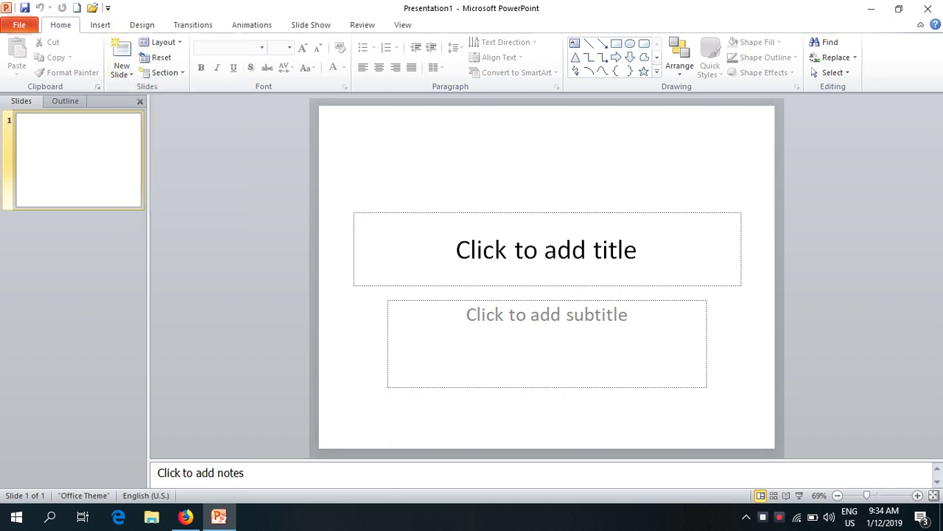
pyautogui.click(101, 25)
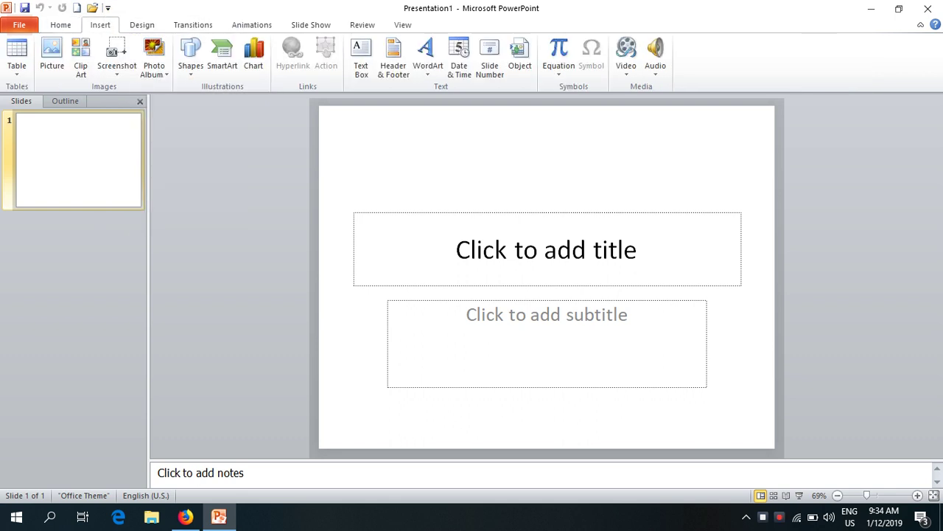
# - Move the title placeholder up near the top of the slide
pyautogui.click(61, 24)
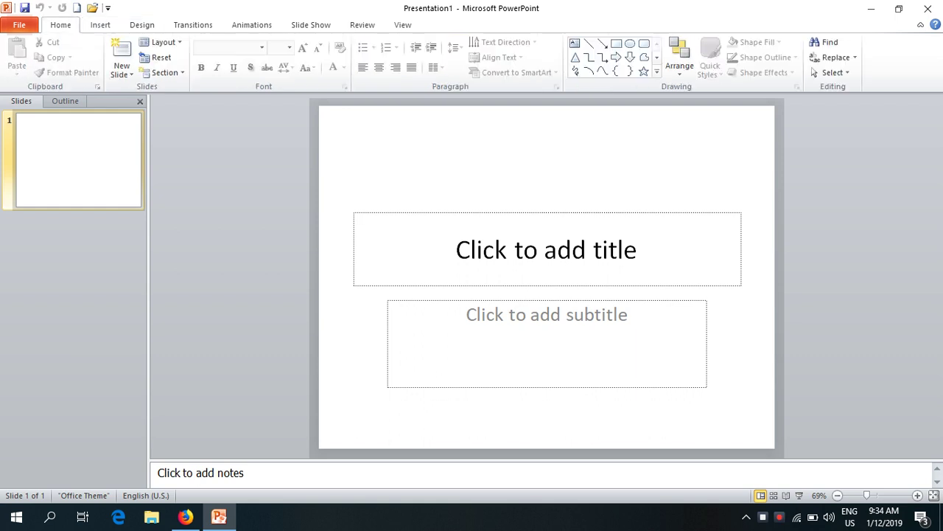
pyautogui.click(547, 249)
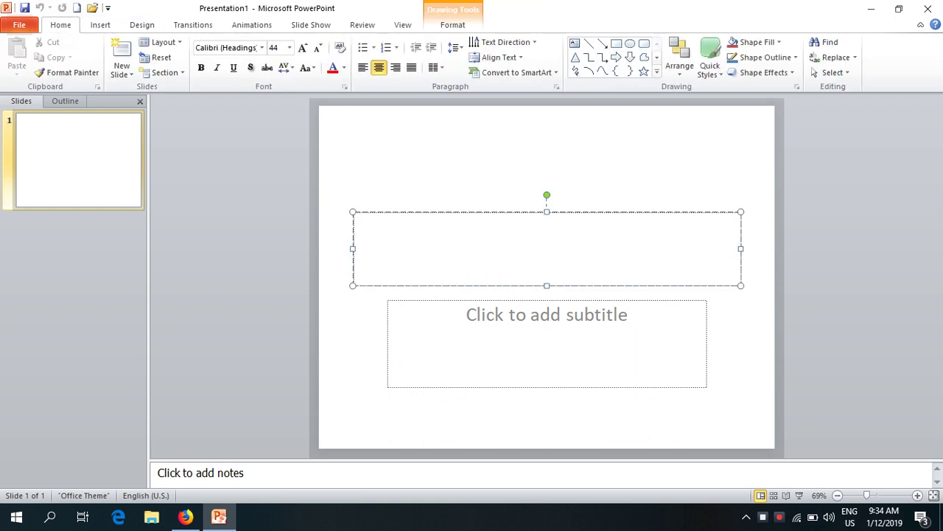
pyautogui.moveTo(443, 213); pyautogui.dragTo(443, 140)
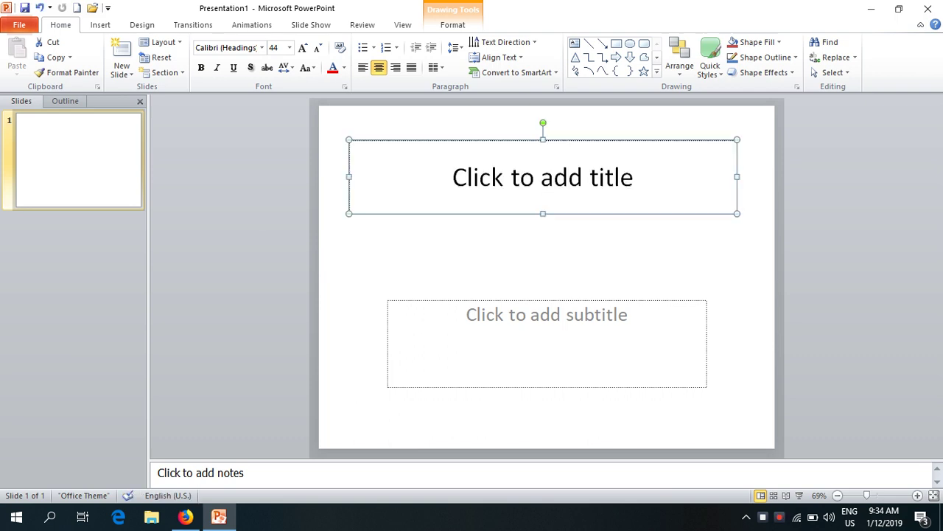
pyautogui.click(544, 177)
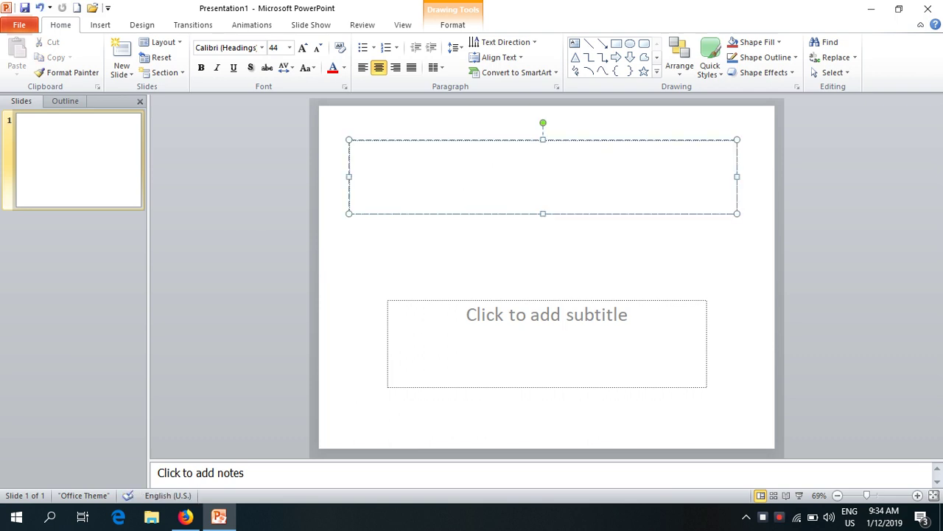
pyautogui.press('Escape')
pyautogui.press('Escape')
pyautogui.click(543, 177)
# - Set the title placeholder's font to Calibri (Body) at size 44
pyautogui.click(228, 47)
pyautogui.write('z')
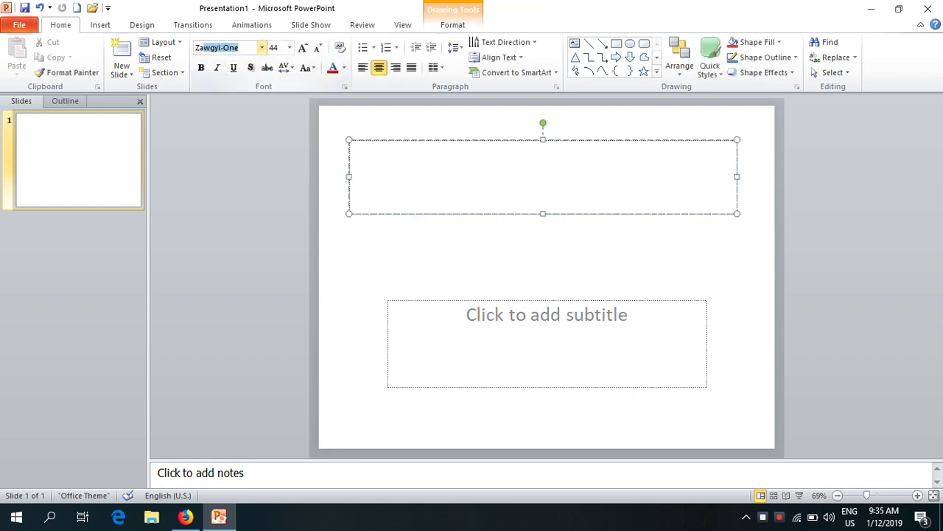
pyautogui.press('BackSpace')
pyautogui.press('BackSpace')
pyautogui.write('Inwa')
pyautogui.press('BackSpace')
pyautogui.press('BackSpace')
pyautogui.press('BackSpace')
pyautogui.press('BackSpace')
pyautogui.write('W')
pyautogui.write('w')
pyautogui.press('BackSpace')
pyautogui.press('BackSpace')
pyautogui.press('BackSpace')
pyautogui.write('W')
pyautogui.write('01')
pyautogui.press('BackSpace')
pyautogui.press('BackSpace')
pyautogui.press('BackSpace')
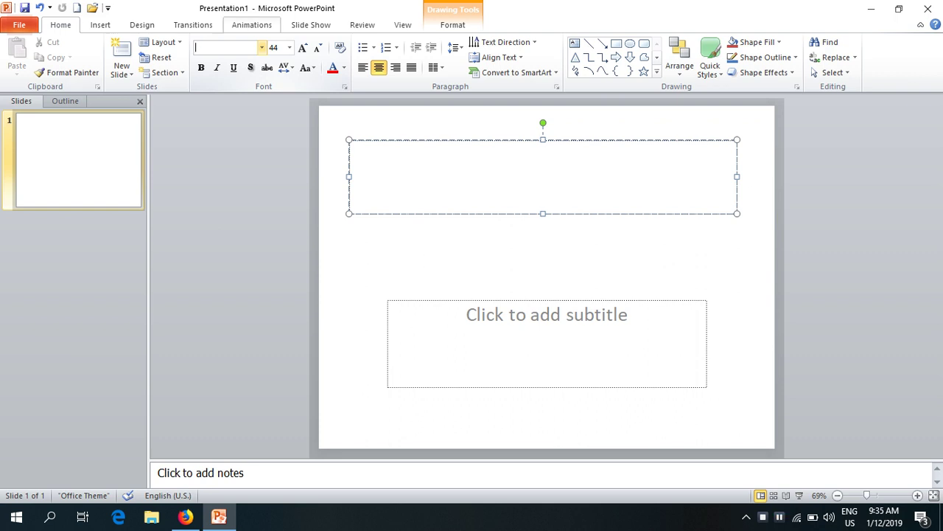
pyautogui.press('Down')
pyautogui.press('Down')
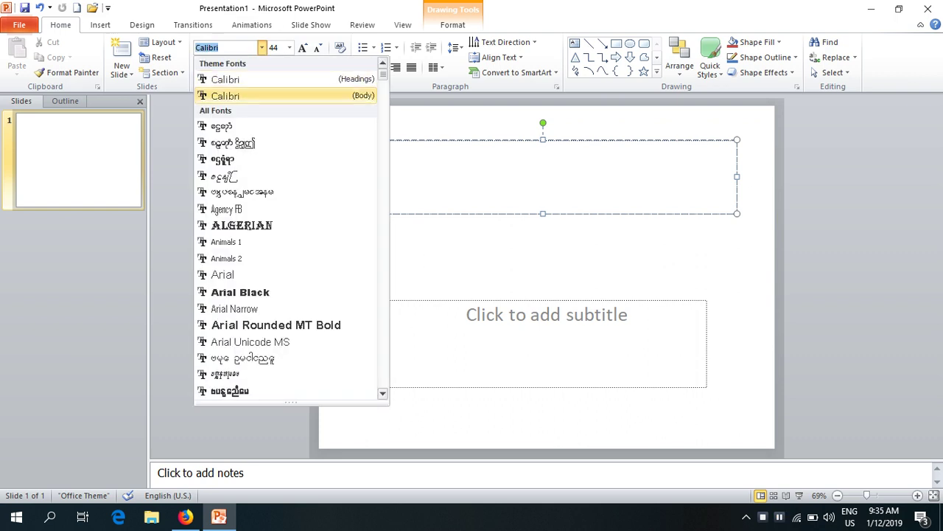
pyautogui.press('Return')
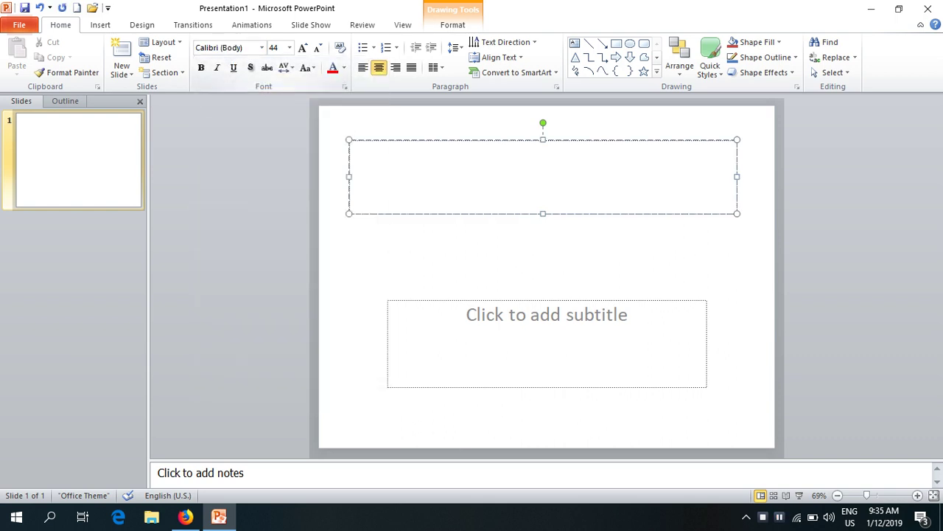
# - Type 'Lesson-1' and, on a new line, 'Essential Computer Components of a PC', fixing typos
pyautogui.write('L')
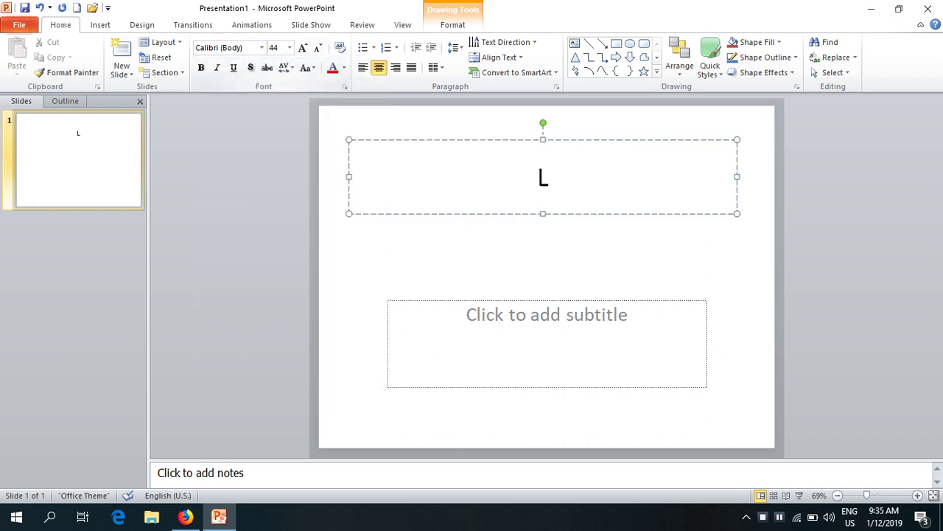
pyautogui.write('esson')
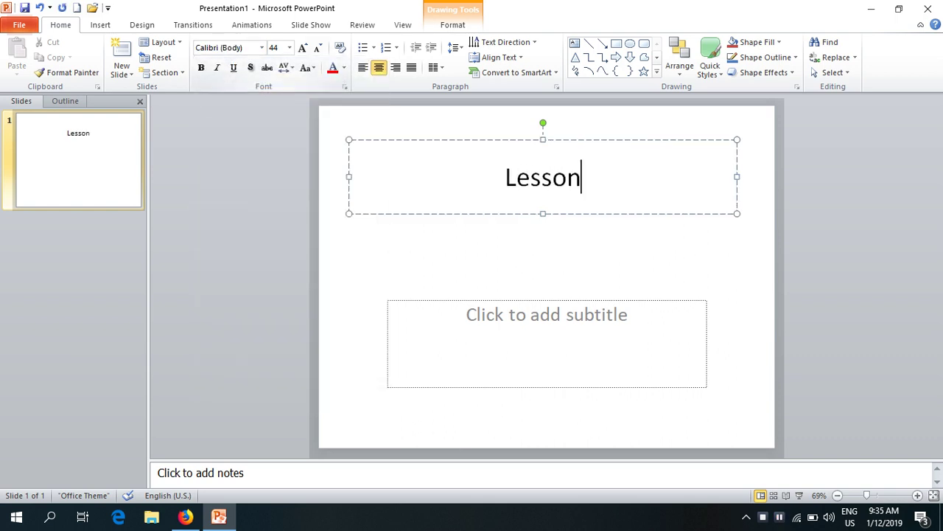
pyautogui.write('-1')
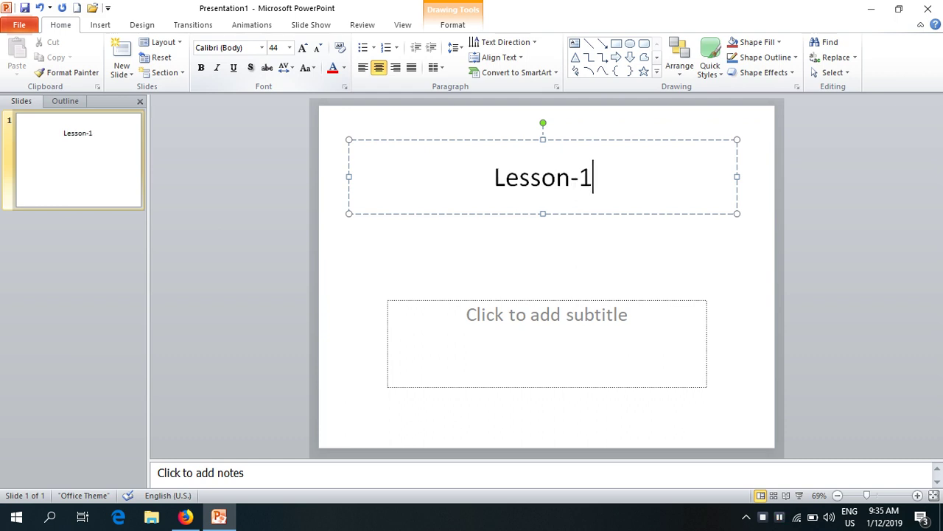
pyautogui.press('Return')
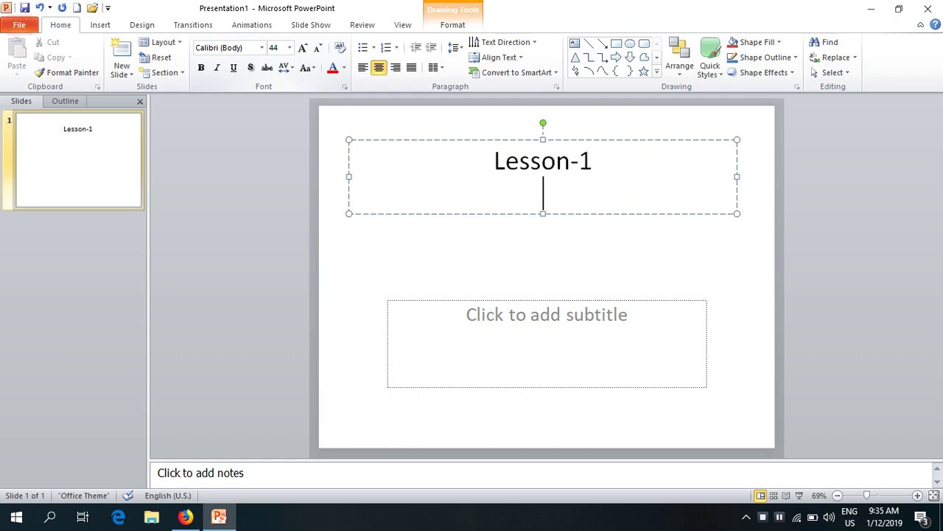
pyautogui.write('E')
pyautogui.write('ssential ')
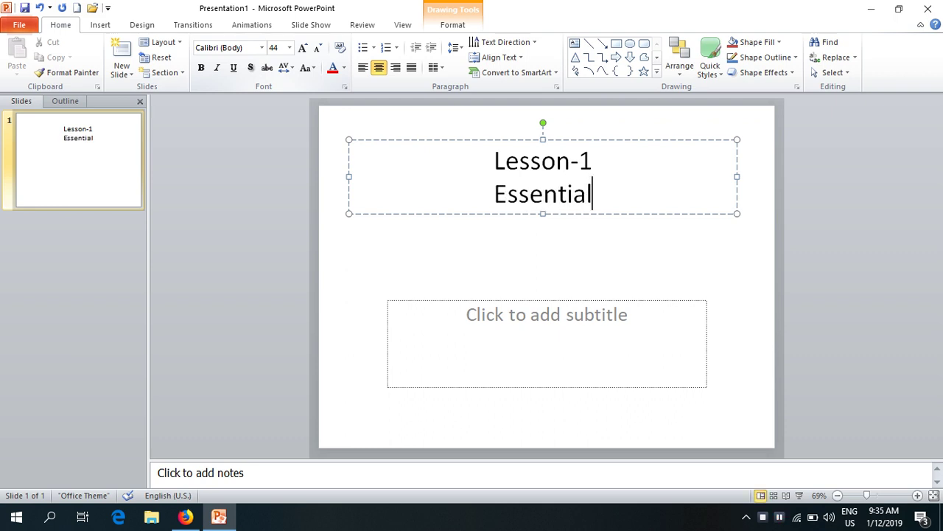
pyautogui.write('Co')
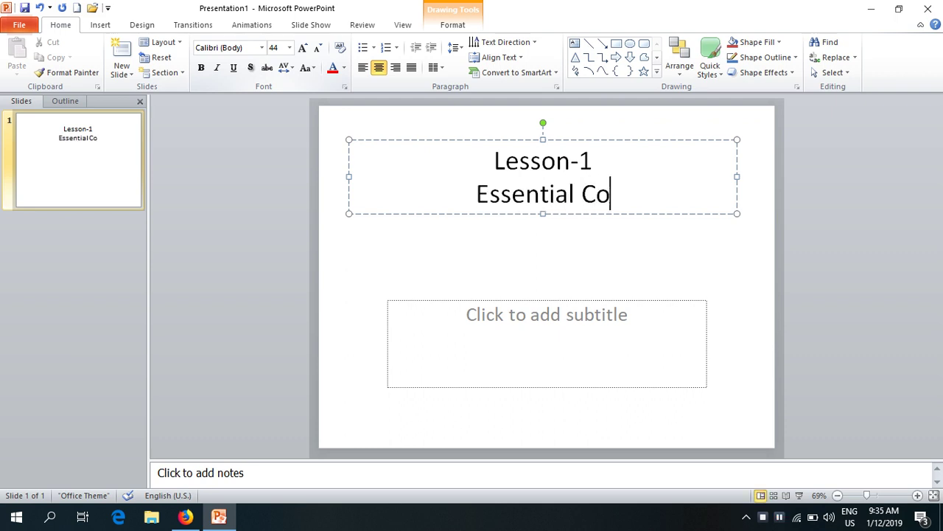
pyautogui.write('mut')
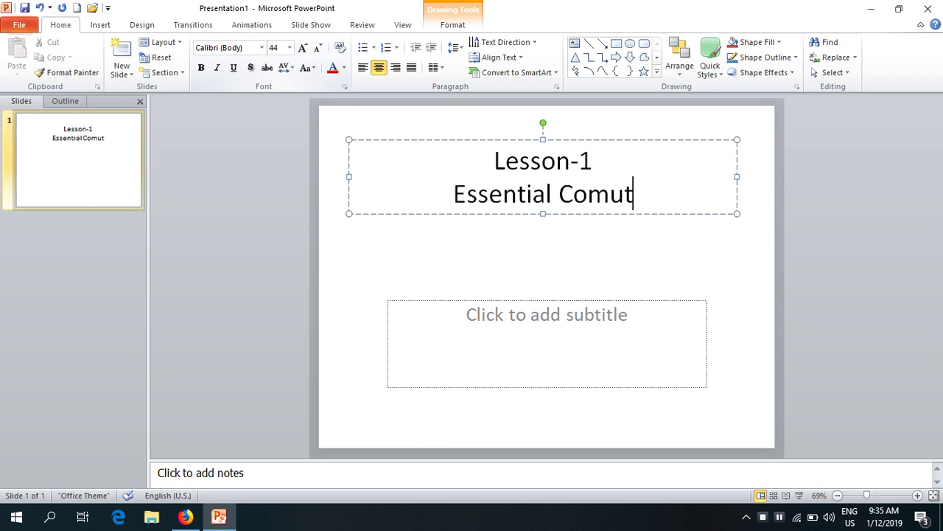
pyautogui.write('erj')
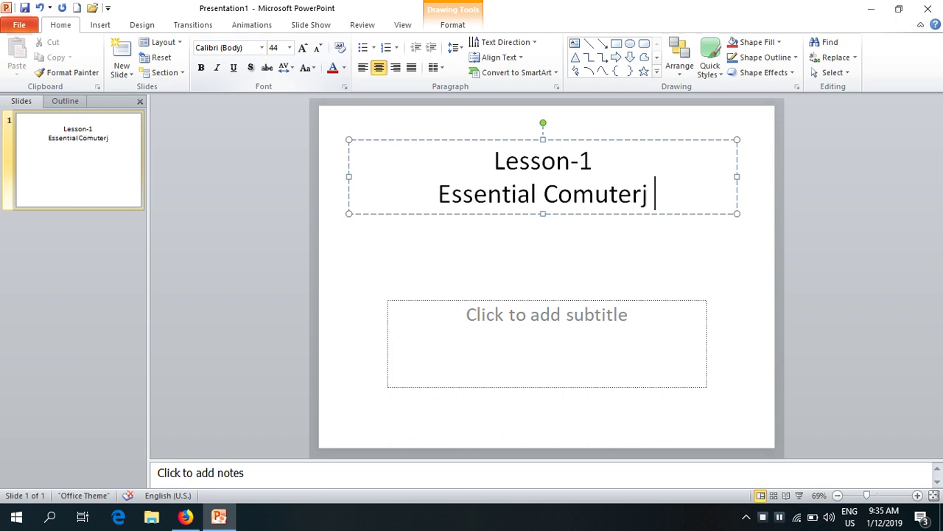
pyautogui.press('BackSpace')
pyautogui.press('BackSpace')
pyautogui.write('Ci')
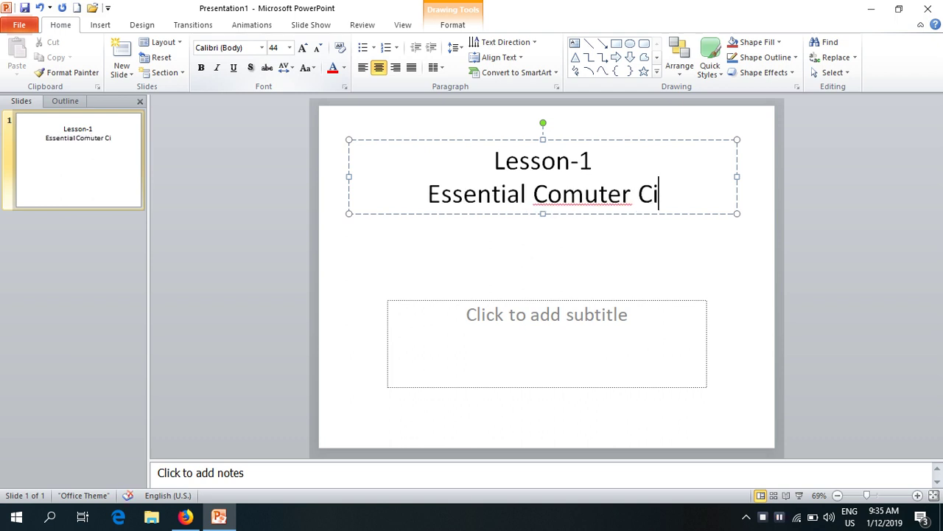
pyautogui.write('m')
pyautogui.press('BackSpace')
pyautogui.press('BackSpace')
pyautogui.press('BackSpace')
pyautogui.press('BackSpace')
pyautogui.press('BackSpace')
pyautogui.press('BackSpace')
pyautogui.press('BackSpace')
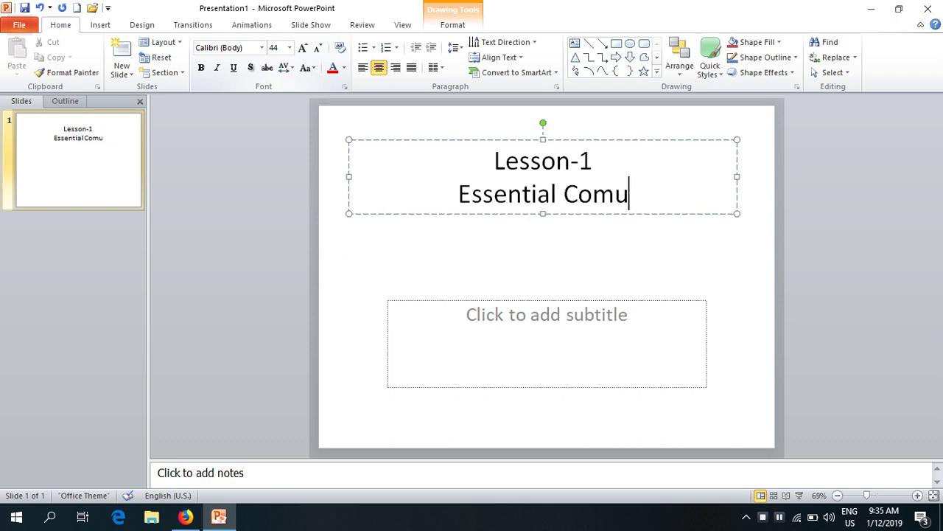
pyautogui.press('BackSpace')
pyautogui.write('p')
pyautogui.write('utwr')
pyautogui.press('BackSpace')
pyautogui.press('BackSpace')
pyautogui.write('e')
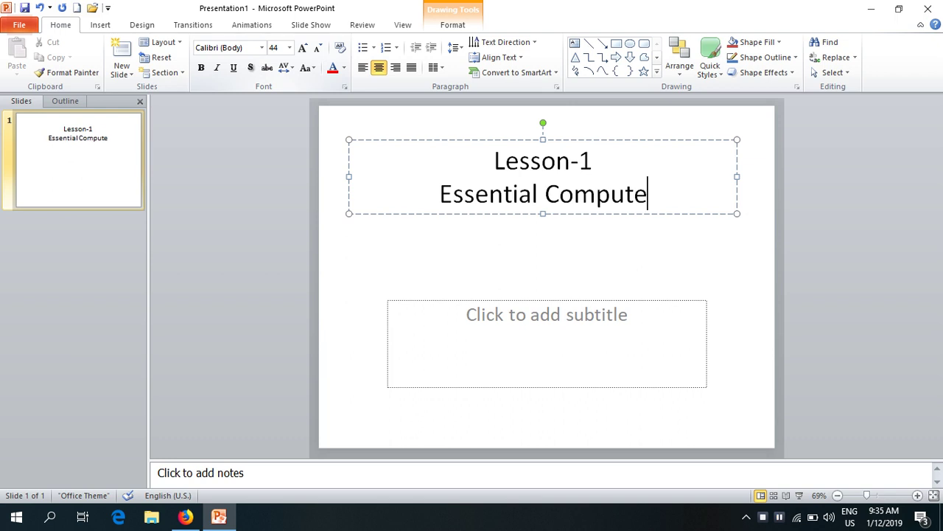
pyautogui.write('r c')
pyautogui.press('BackSpace')
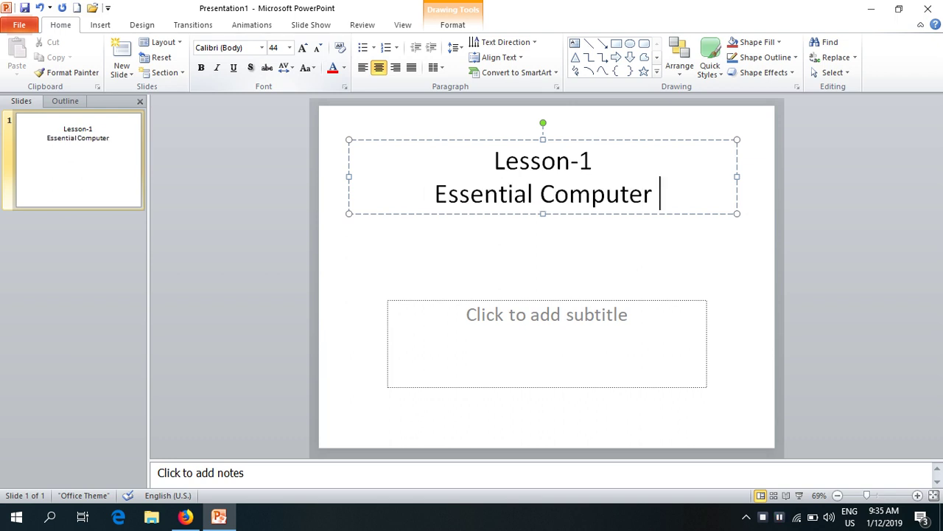
pyautogui.write('Con')
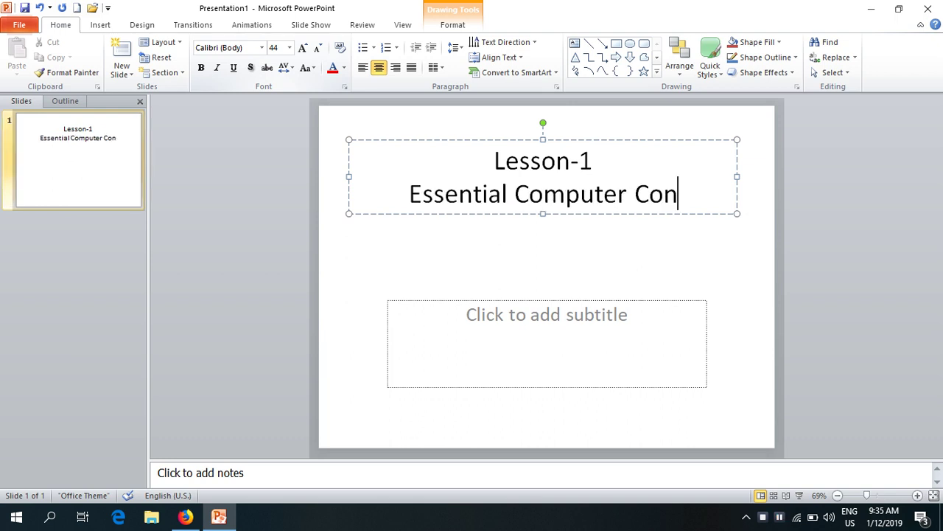
pyautogui.press('BackSpace')
pyautogui.write('mp')
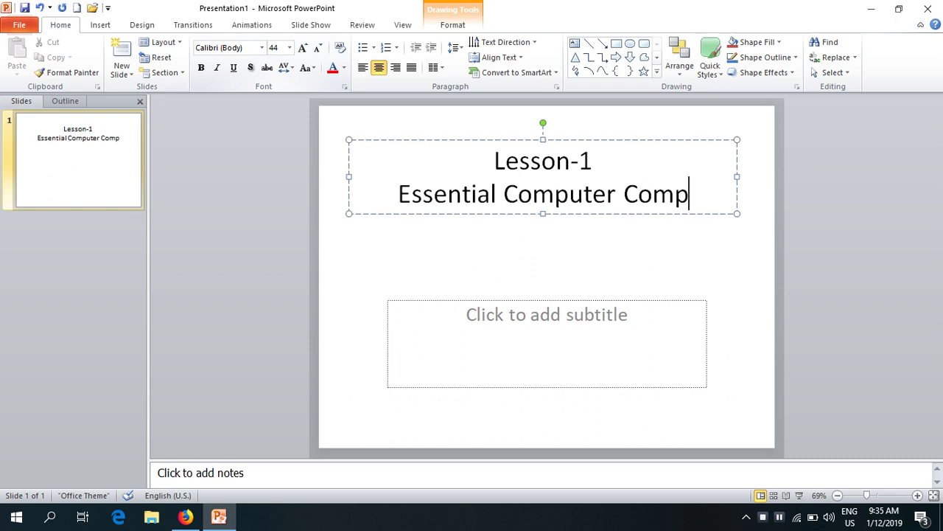
pyautogui.write('onen')
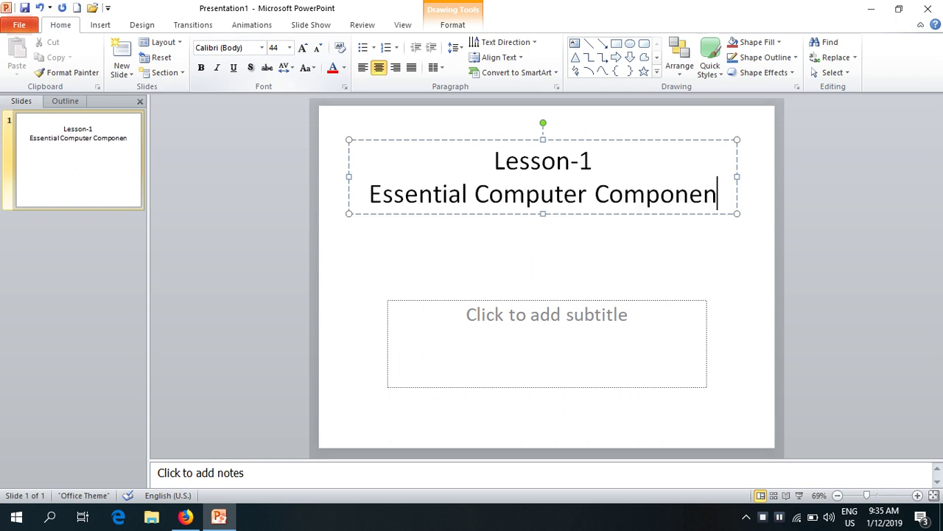
pyautogui.write('ts of')
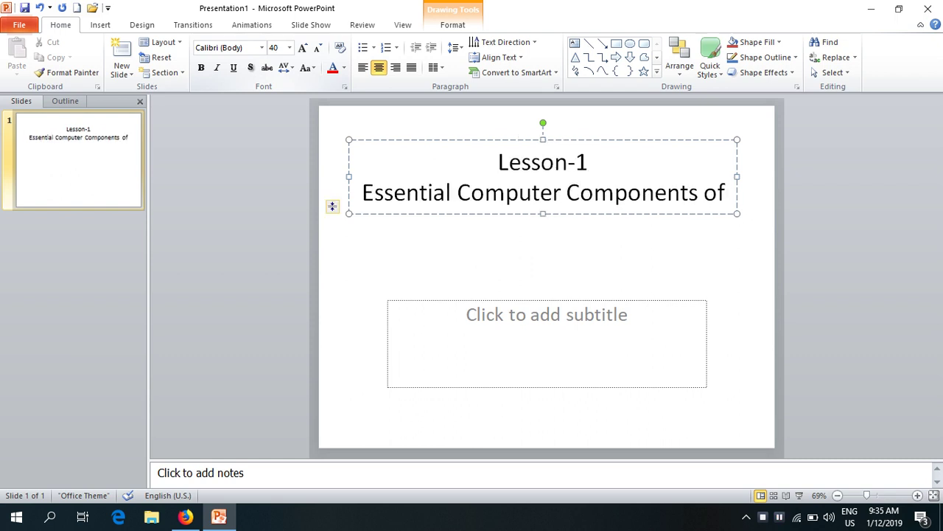
pyautogui.write(' a PC')
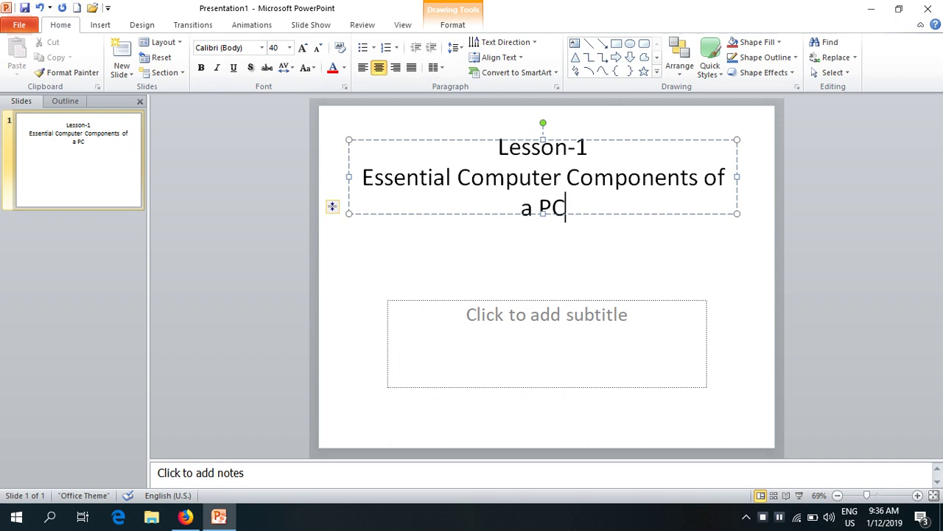
# - Reduce Lesson-1 and the second title line to 36 pt
pyautogui.moveTo(498, 147); pyautogui.dragTo(588, 147)
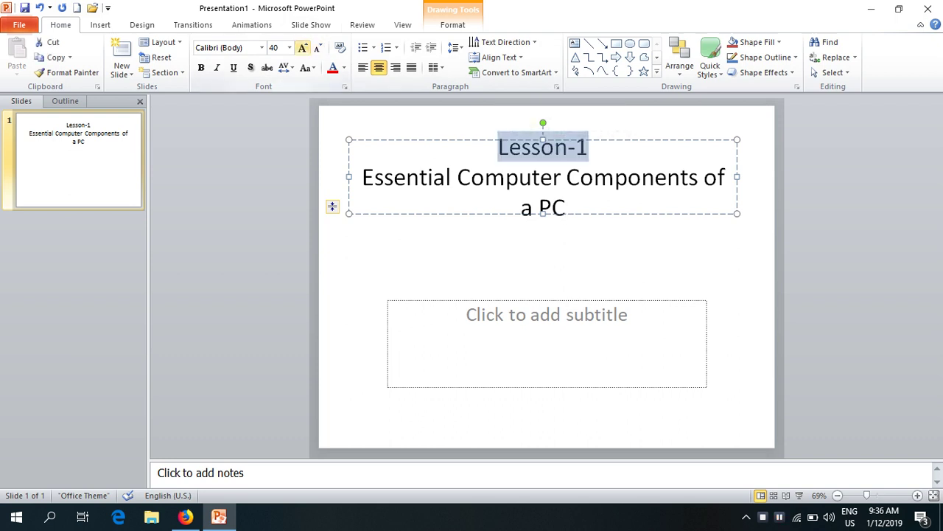
pyautogui.click(317, 48)
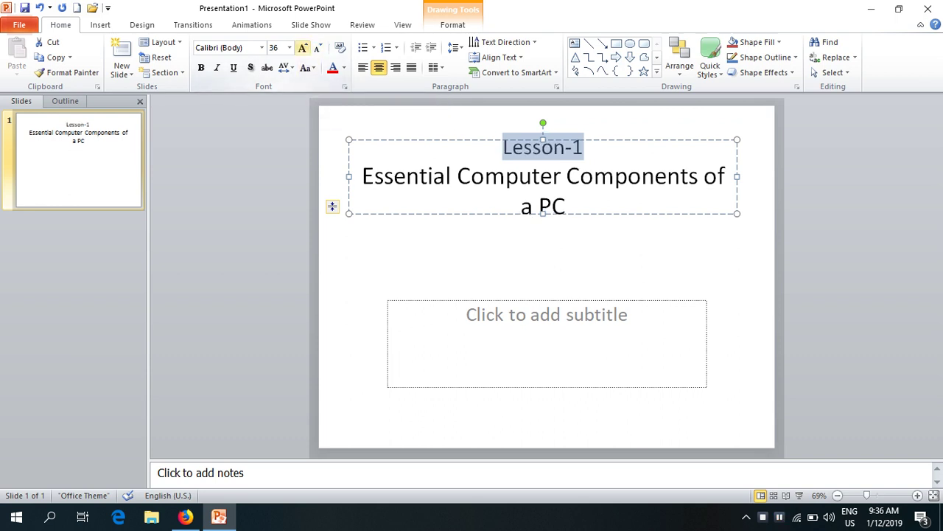
pyautogui.click(362, 175)
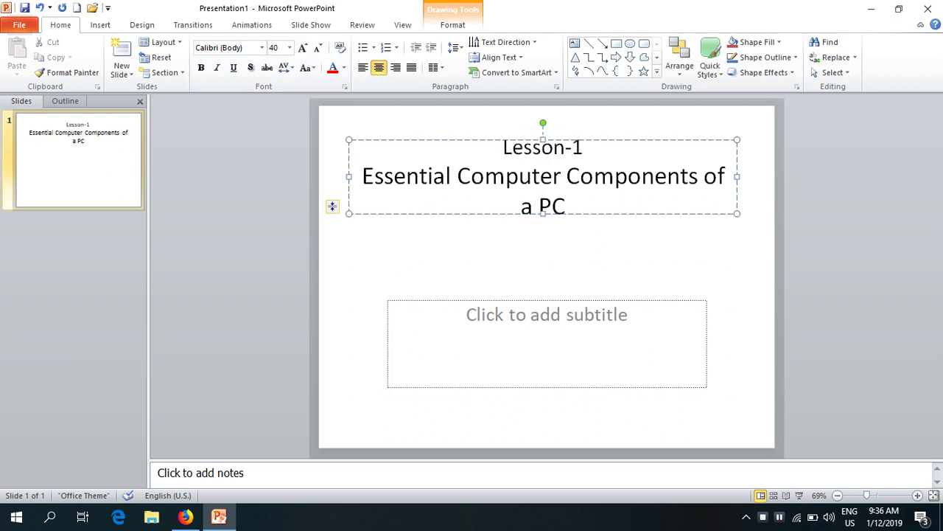
pyautogui.press('Right')
pyautogui.press('Left')
pyautogui.hotkey('shift', 'Right')
pyautogui.hotkey('shift', 'Right')
pyautogui.hotkey('shift', 'Down')
pyautogui.hotkey('shift', 'End')
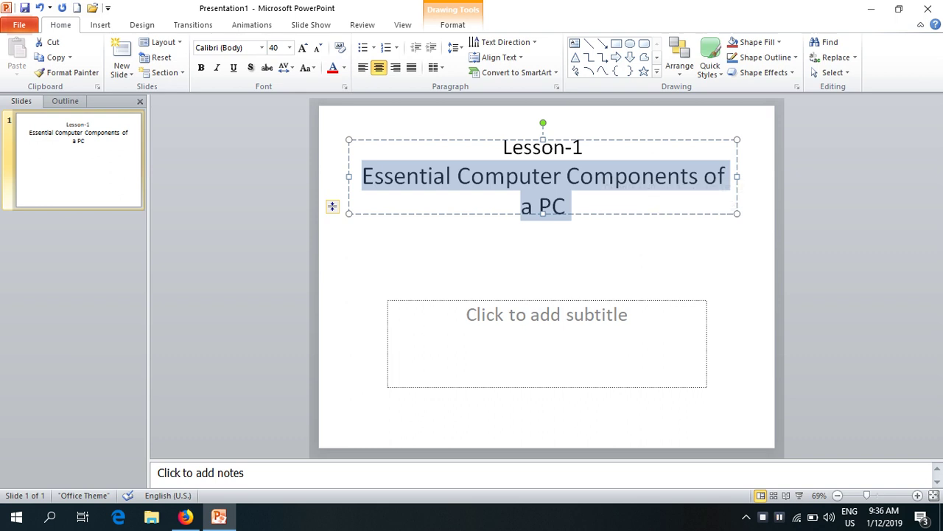
pyautogui.click(290, 47)
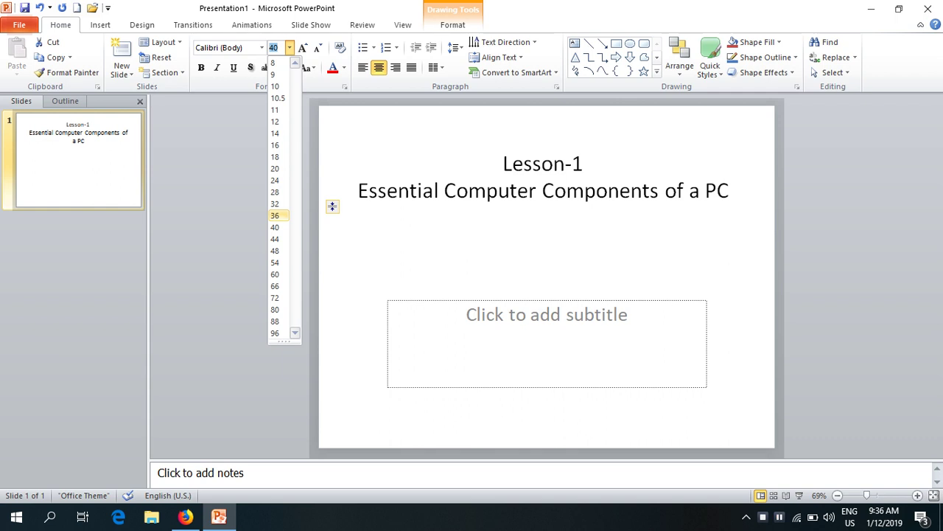
pyautogui.click(275, 216)
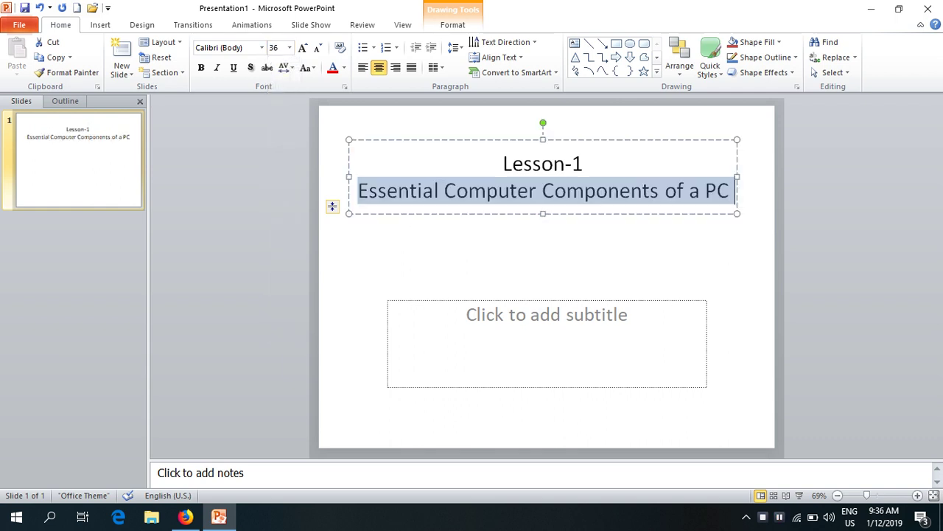
# - Colour the second title line dark navy
pyautogui.click(566, 190)
pyautogui.press('End')
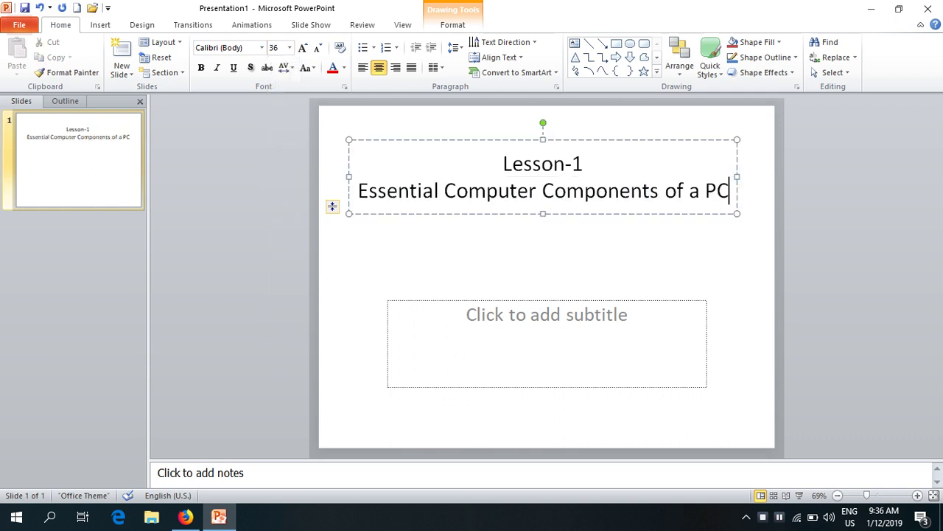
pyautogui.hotkey('ctrl', 'shift', 'Left')
pyautogui.hotkey('ctrl', 'shift', 'Left')
pyautogui.hotkey('ctrl', 'shift', 'Left')
pyautogui.hotkey('ctrl', 'shift', 'Left')
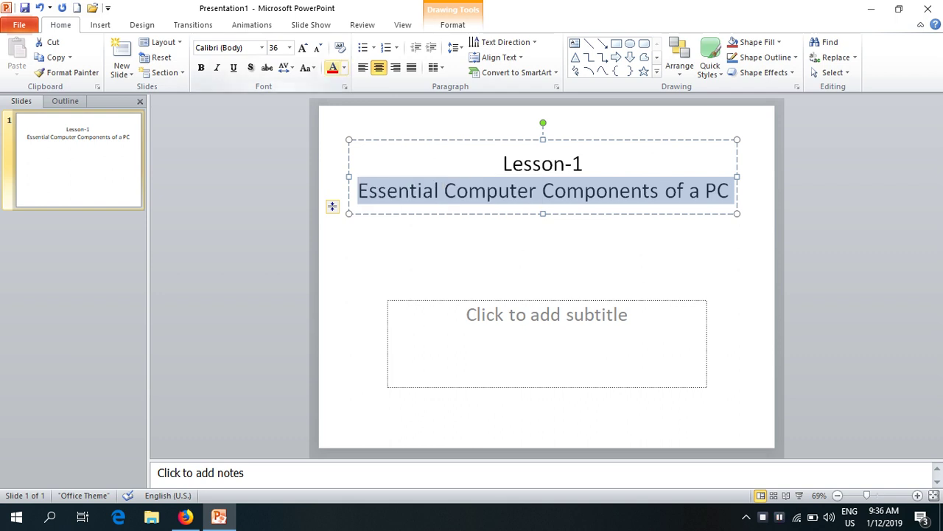
pyautogui.click(344, 67)
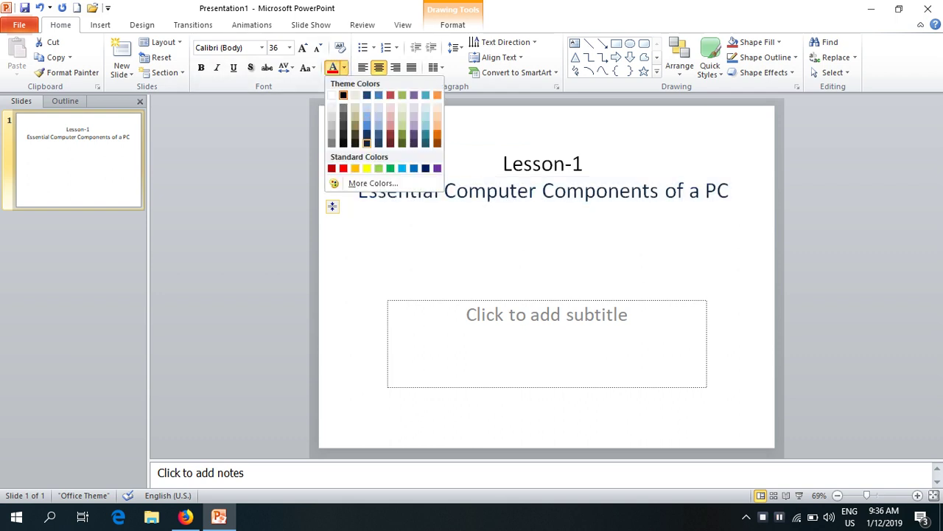
pyautogui.click(367, 142)
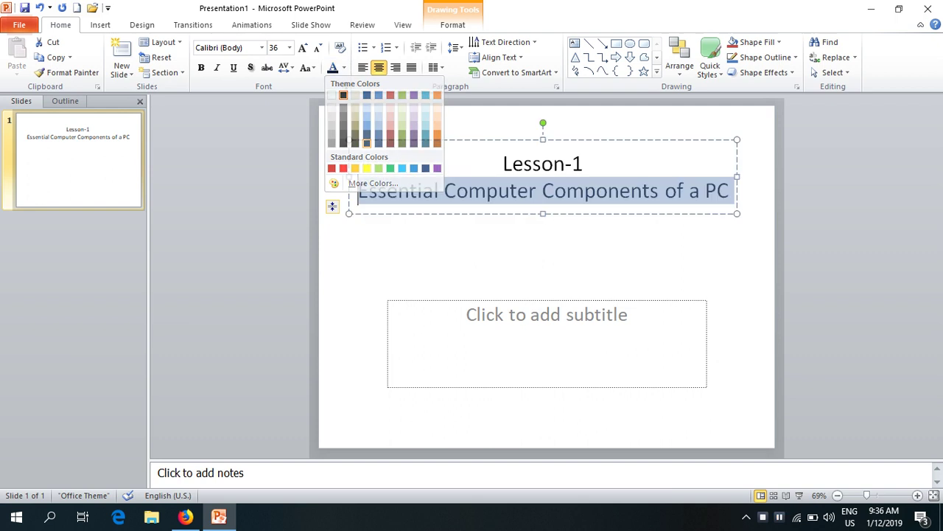
pyautogui.click(730, 190)
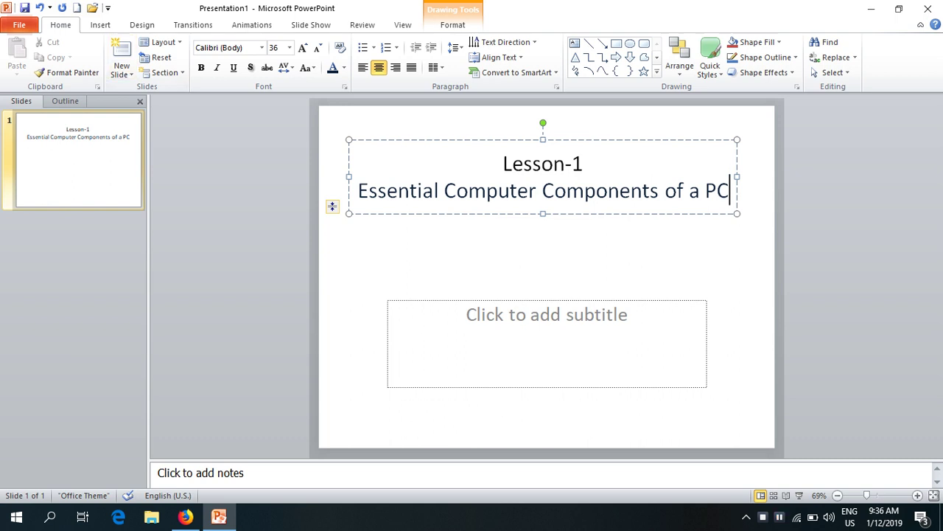
# - Open the File Backstage view and choose Save As
pyautogui.click(19, 25)
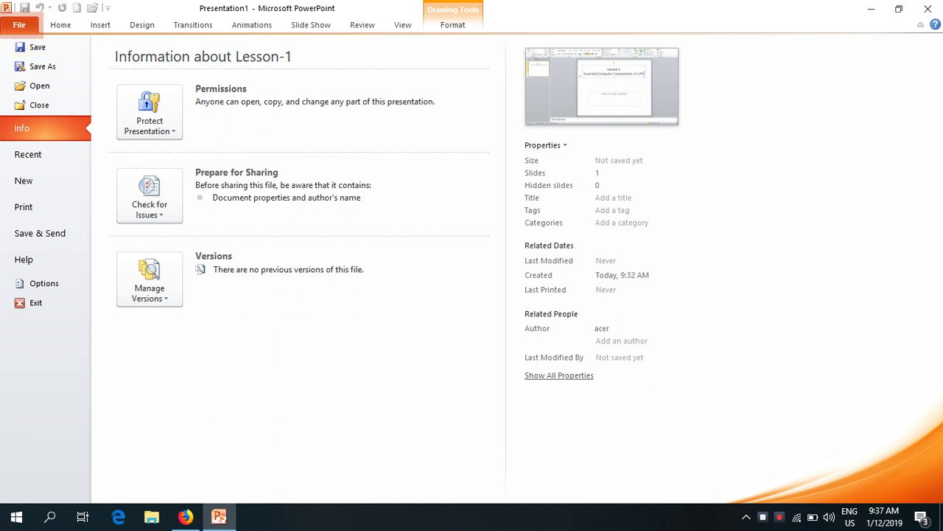
pyautogui.click(43, 66)
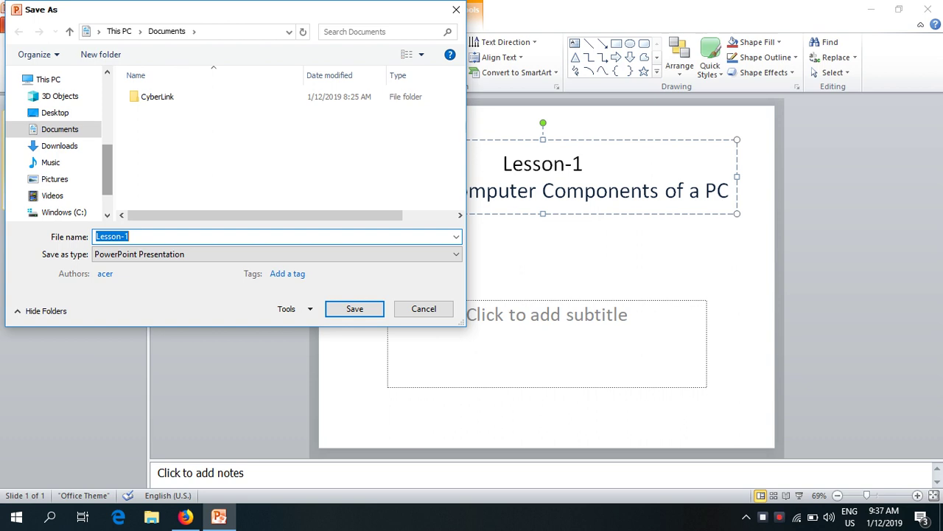
# - Browse the Save As location to the For A+ Hardware Course folder on Data (D:)
pyautogui.scroll(-2, 55, 141)
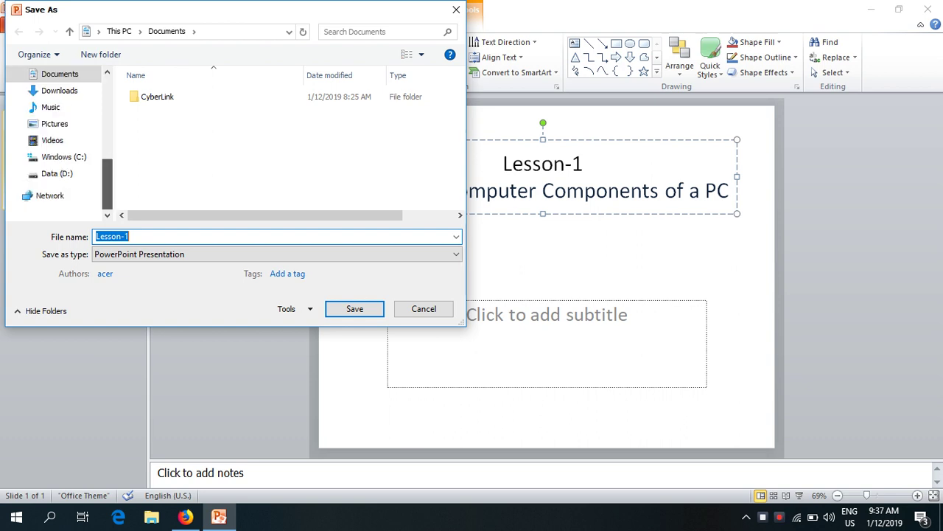
pyautogui.click(57, 174)
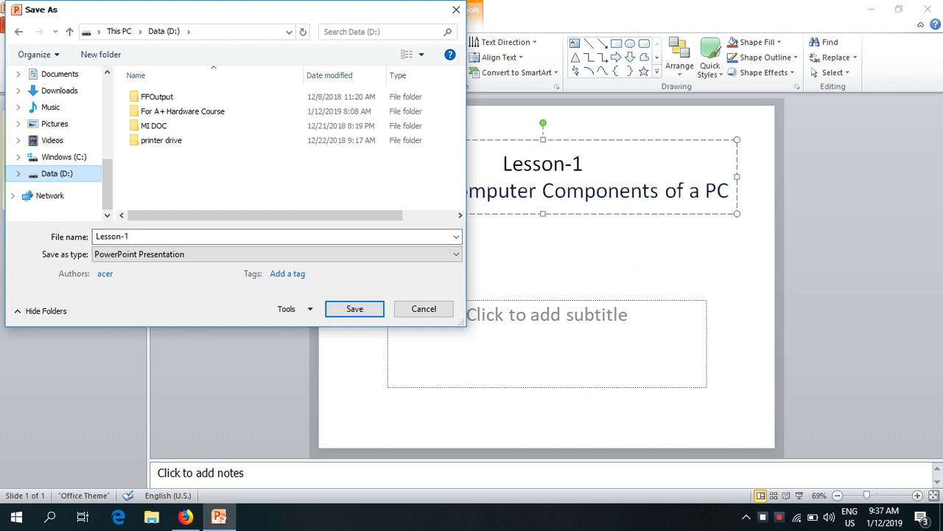
pyautogui.click(59, 90)
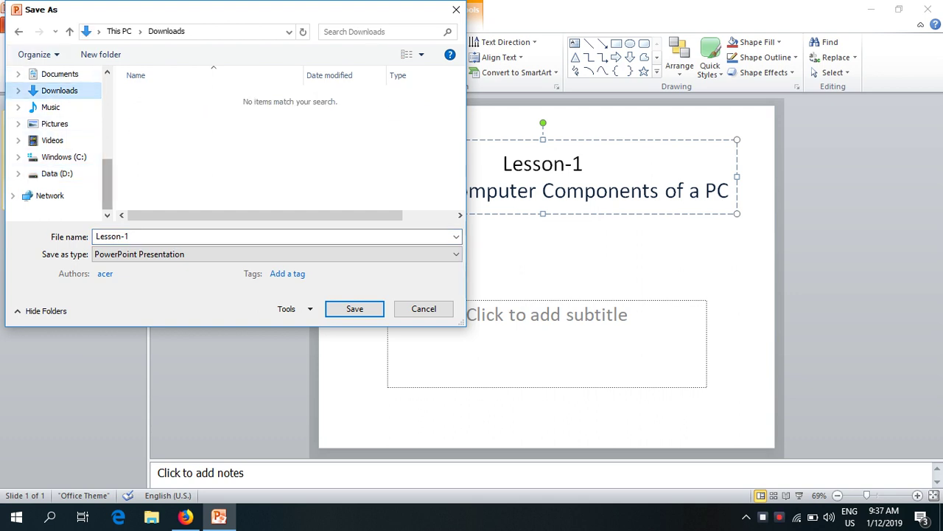
pyautogui.scroll(5, 55, 140)
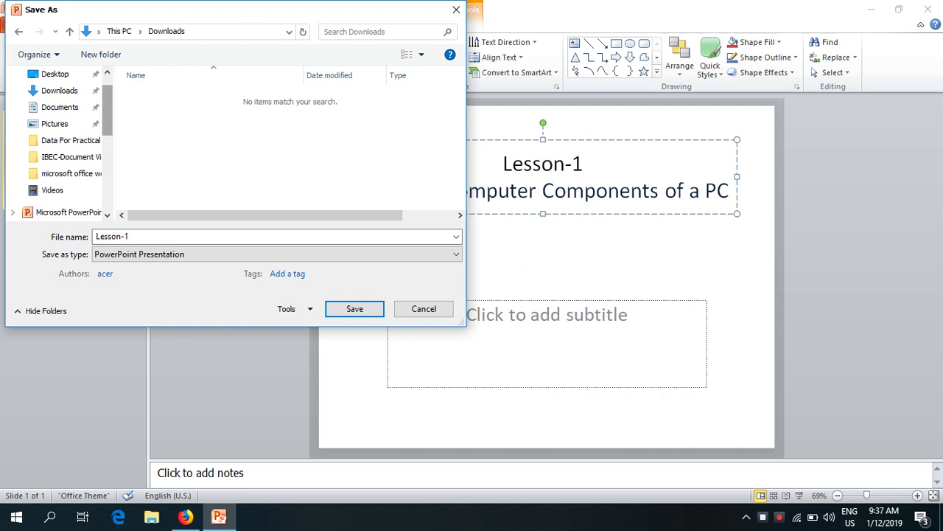
pyautogui.scroll(-2, 59, 140)
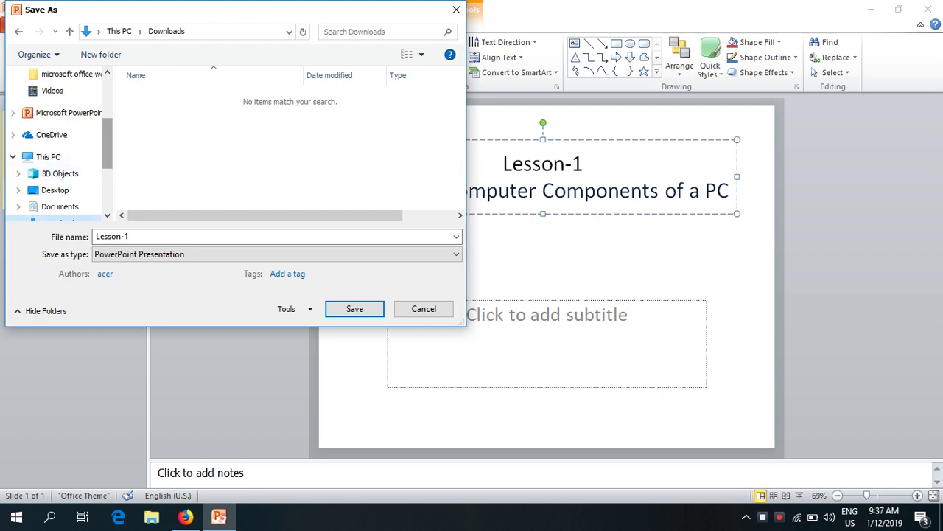
pyautogui.scroll(-1, 56, 147)
pyautogui.scroll(-1, 56, 147)
pyautogui.scroll(-1, 55, 147)
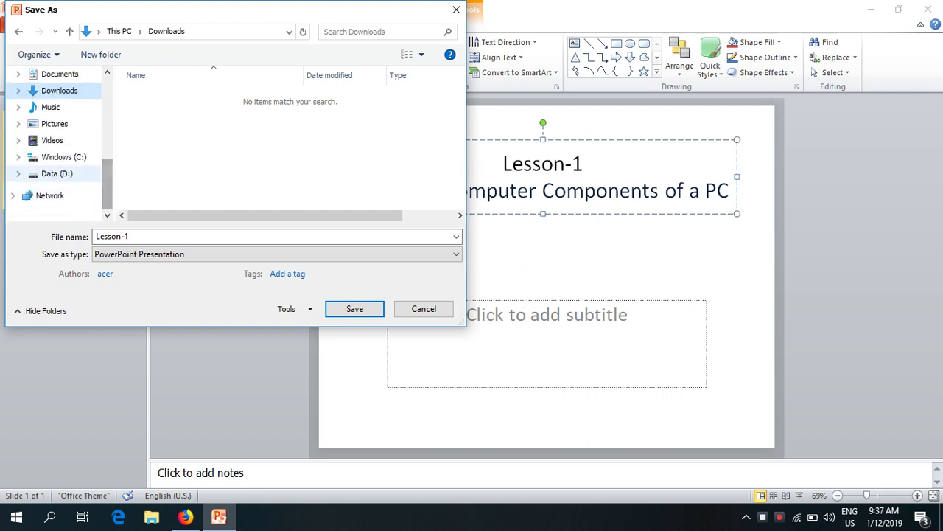
pyautogui.click(57, 174)
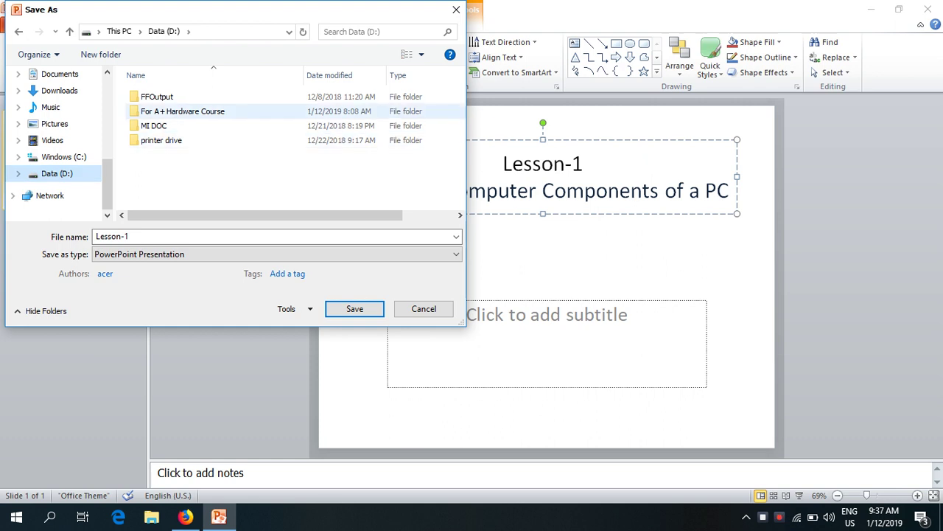
pyautogui.click(154, 126)
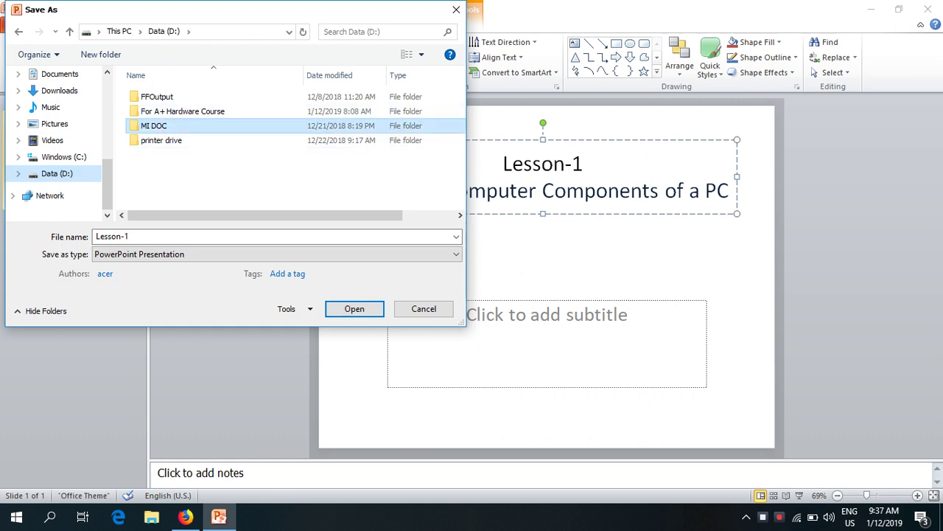
pyautogui.doubleClick(182, 112)
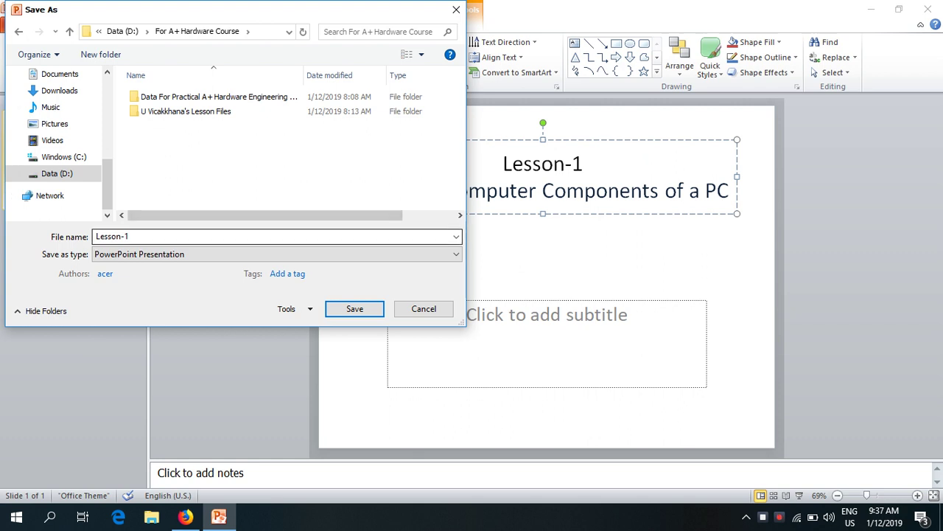
# - Save the presentation there under the file name 'Using & Interface'
pyautogui.click(111, 235)
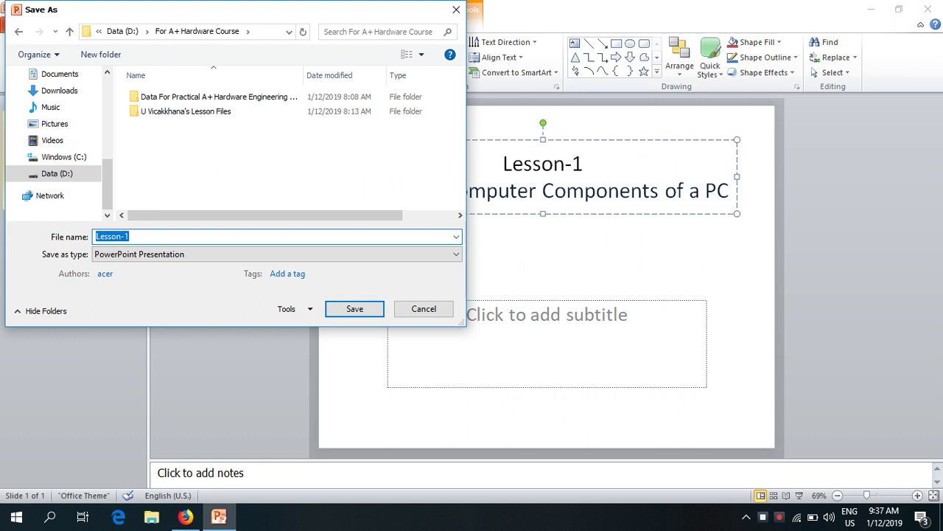
pyautogui.write('Usin')
pyautogui.write('g ')
pyautogui.write('a')
pyautogui.press('BackSpace')
pyautogui.write('& In')
pyautogui.write('ter')
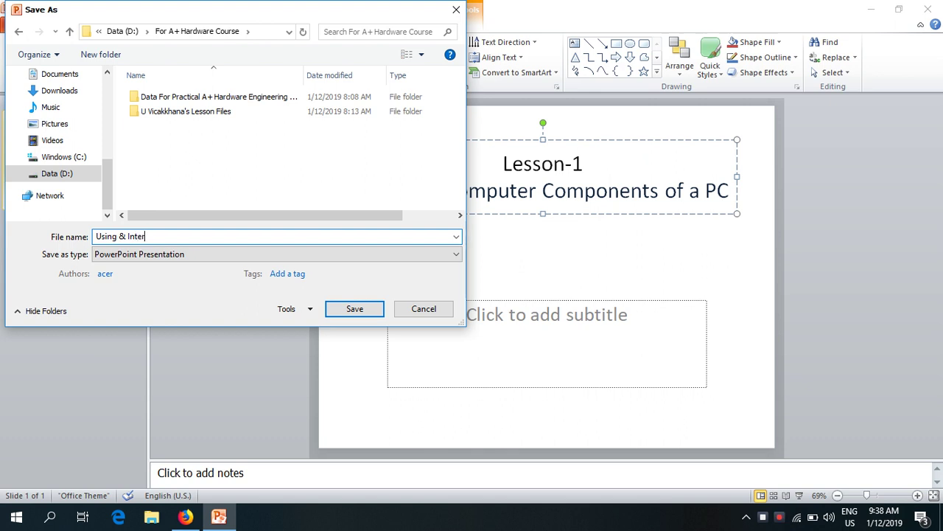
pyautogui.write('face')
pyautogui.click(355, 308)
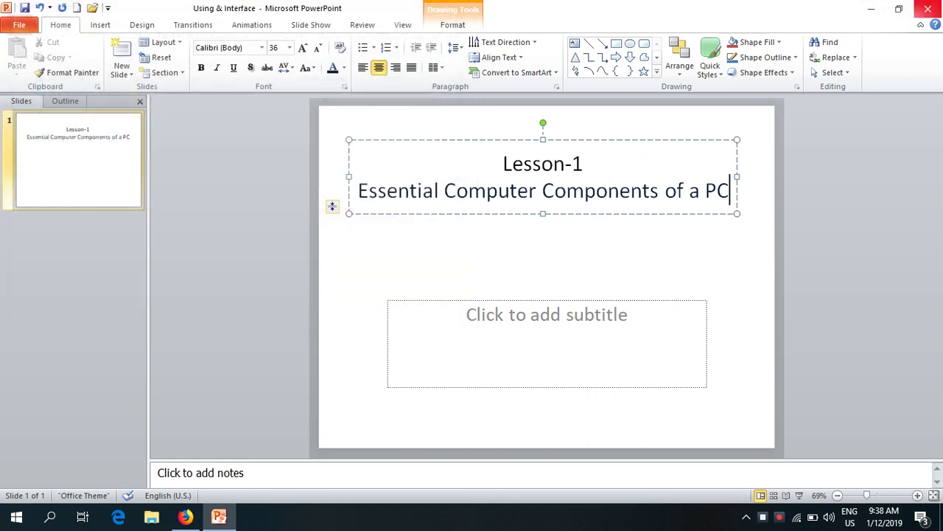
# - Close PowerPoint and reopen 'Using & Interface' from Data (D:) > For A+ Hardware Course
pyautogui.click(928, 9)
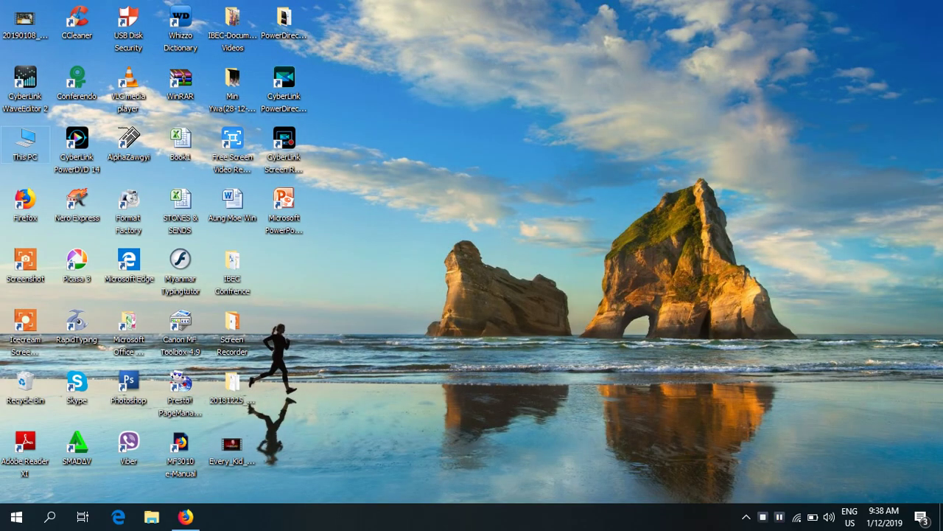
pyautogui.doubleClick(25, 144)
pyautogui.click(381, 203)
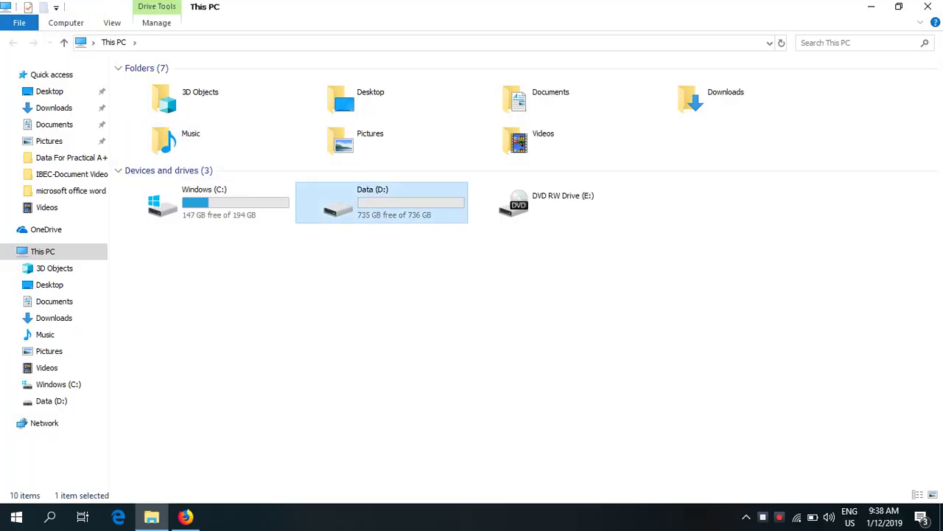
pyautogui.doubleClick(381, 202)
pyautogui.click(177, 101)
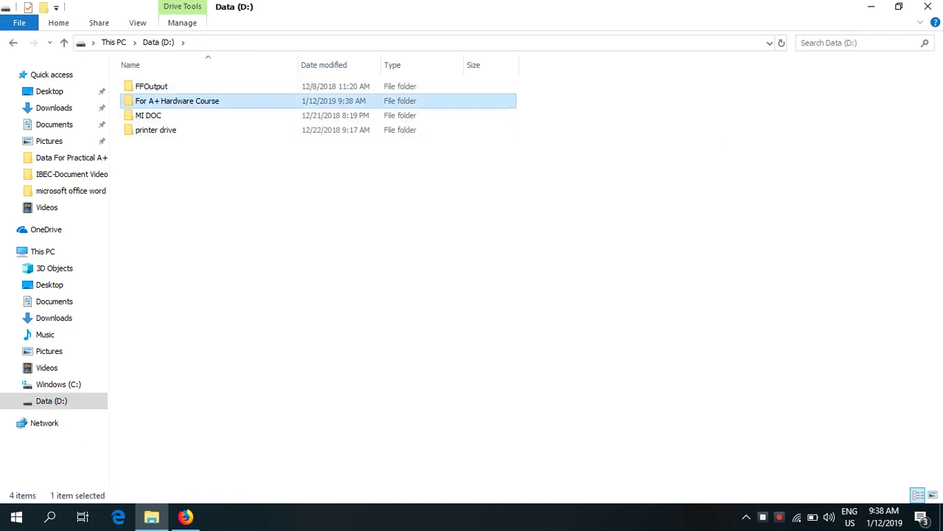
pyautogui.doubleClick(177, 101)
pyautogui.doubleClick(164, 115)
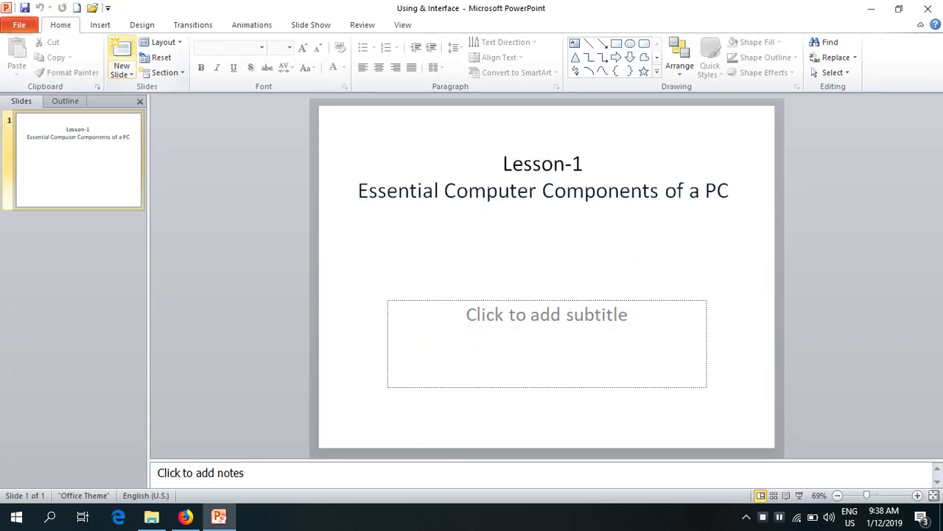
# - Insert three new slides after the title slide, then briefly run and exit the slide show
pyautogui.click(121, 50)
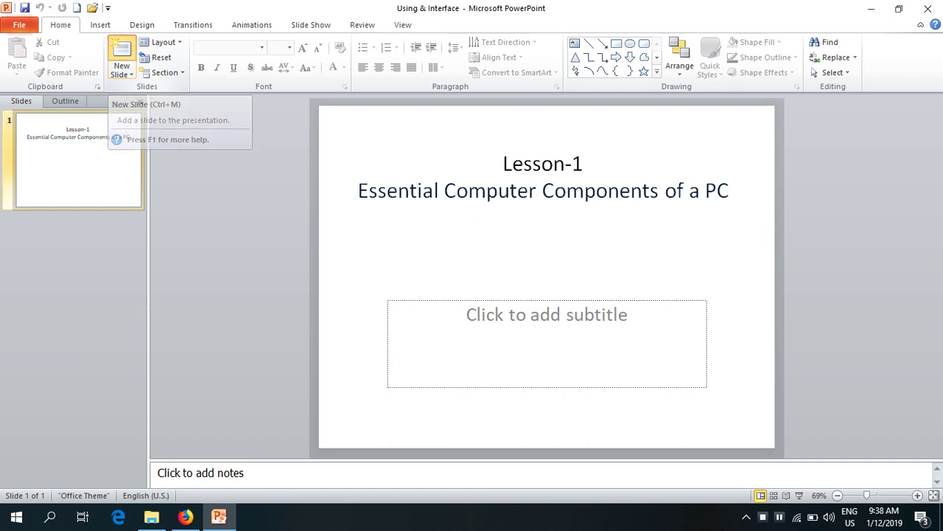
pyautogui.click(121, 71)
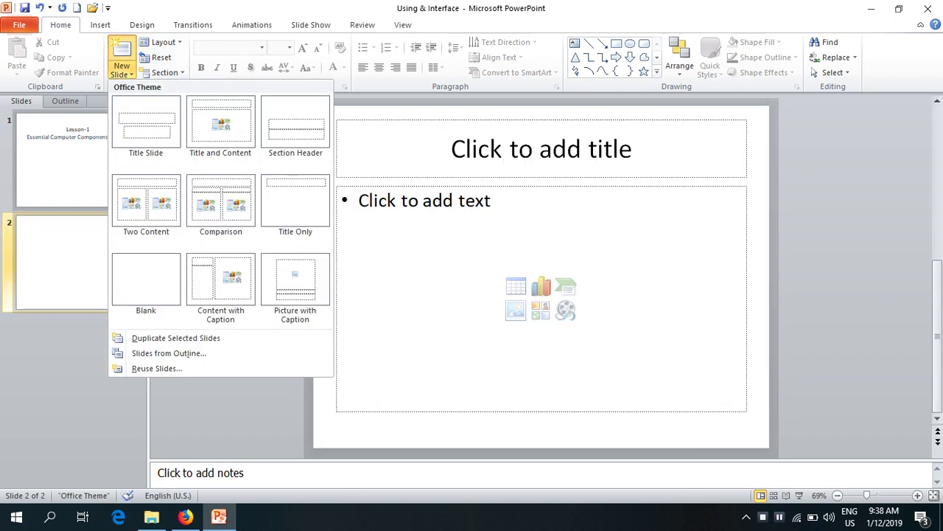
pyautogui.click(146, 123)
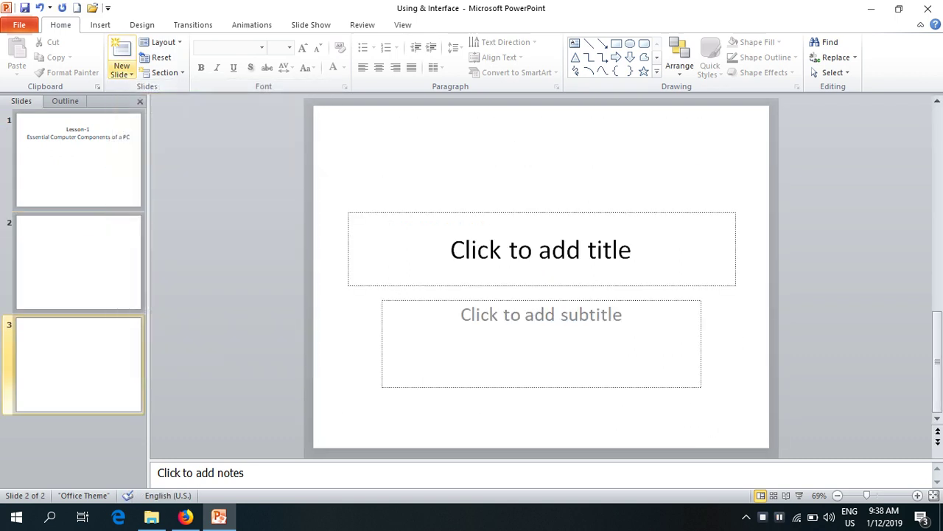
pyautogui.click(122, 72)
pyautogui.click(146, 122)
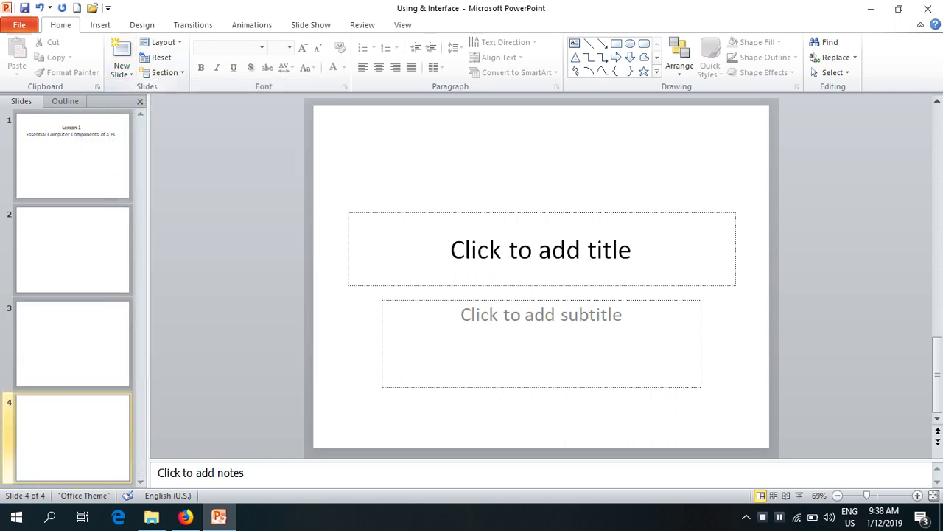
pyautogui.moveTo(938, 374)
pyautogui.mouseDown()
pyautogui.moveTo(938, 141)
pyautogui.moveTo(938, 312)
pyautogui.moveTo(938, 149)
pyautogui.moveTo(937, 268)
pyautogui.moveTo(938, 229)
pyautogui.mouseUp()
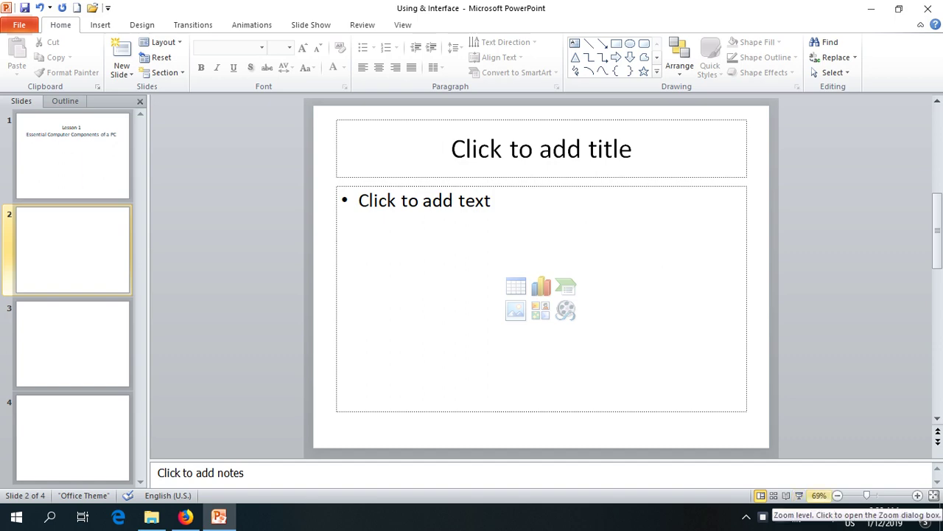
pyautogui.click(799, 495)
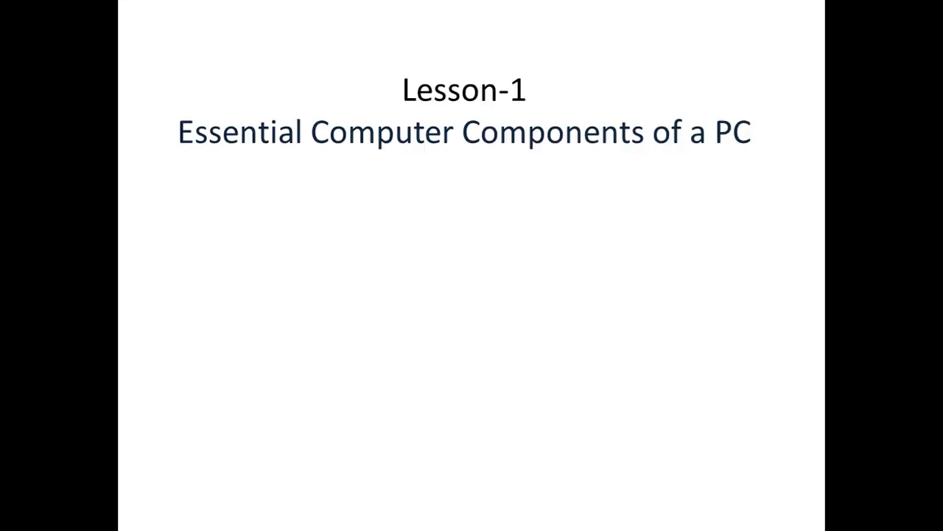
pyautogui.press('Escape')
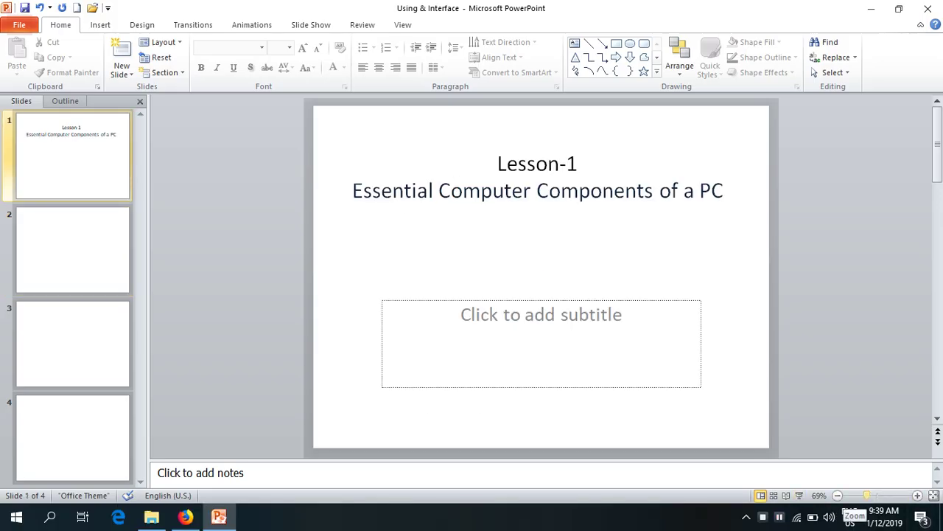
# - Zoom the slide view in step by step to 120% and beyond
pyautogui.moveTo(867, 496); pyautogui.dragTo(848, 495)
pyautogui.click(918, 495)
pyautogui.click(917, 495)
pyautogui.click(918, 495)
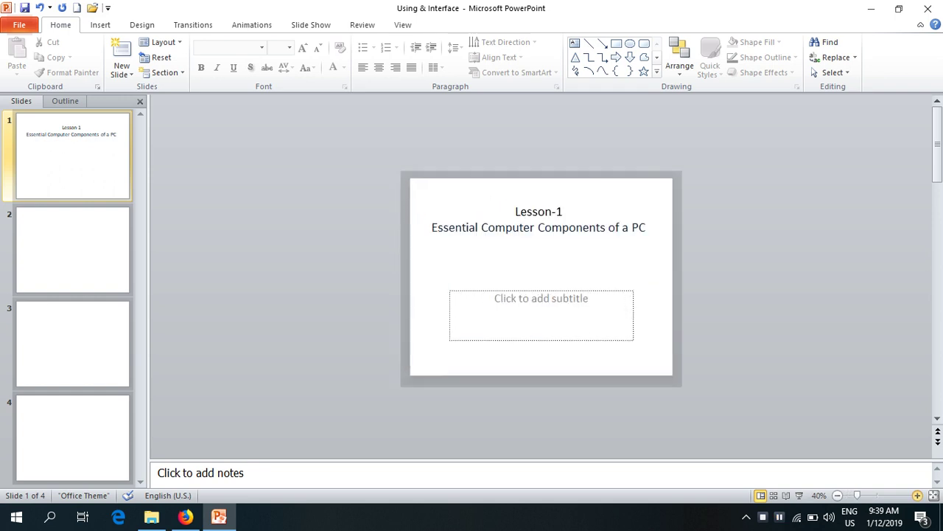
pyautogui.click(917, 495)
pyautogui.click(918, 495)
pyautogui.click(918, 496)
pyautogui.click(917, 496)
pyautogui.click(918, 495)
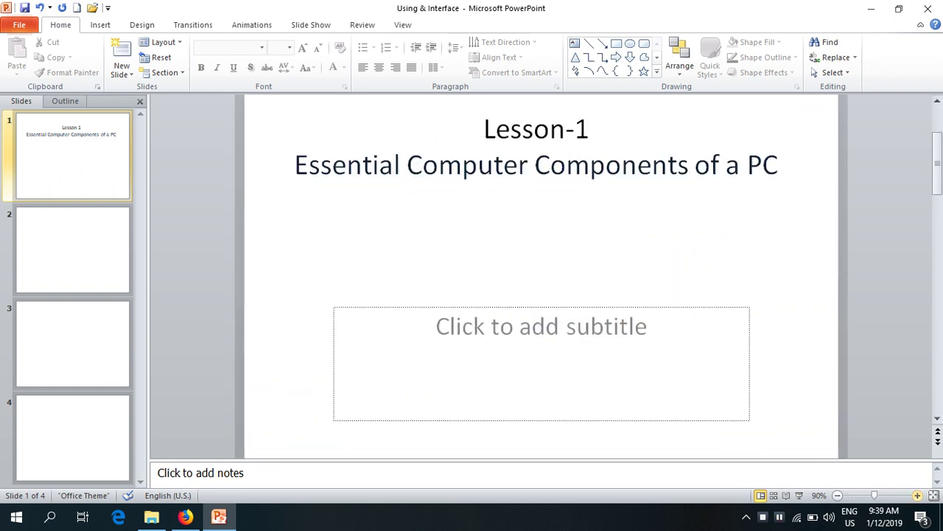
pyautogui.click(918, 495)
pyautogui.click(917, 496)
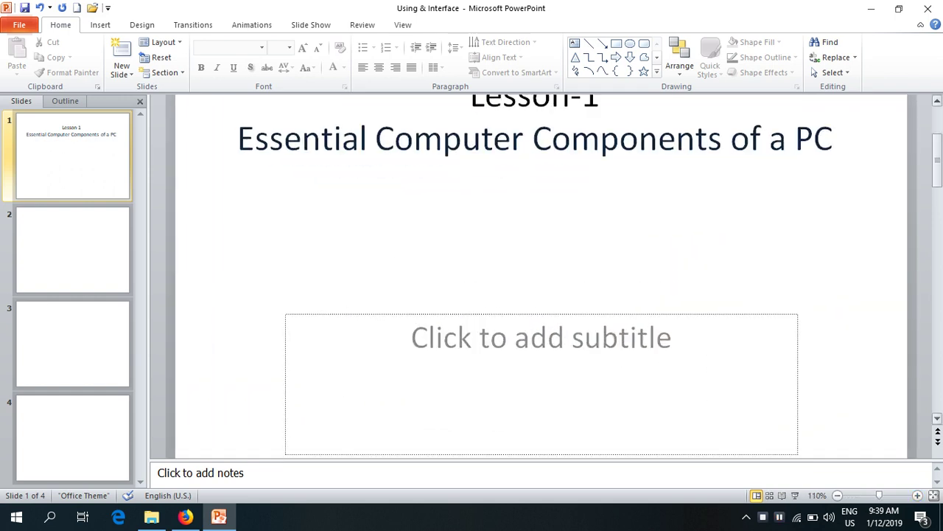
pyautogui.moveTo(937, 159); pyautogui.dragTo(937, 170)
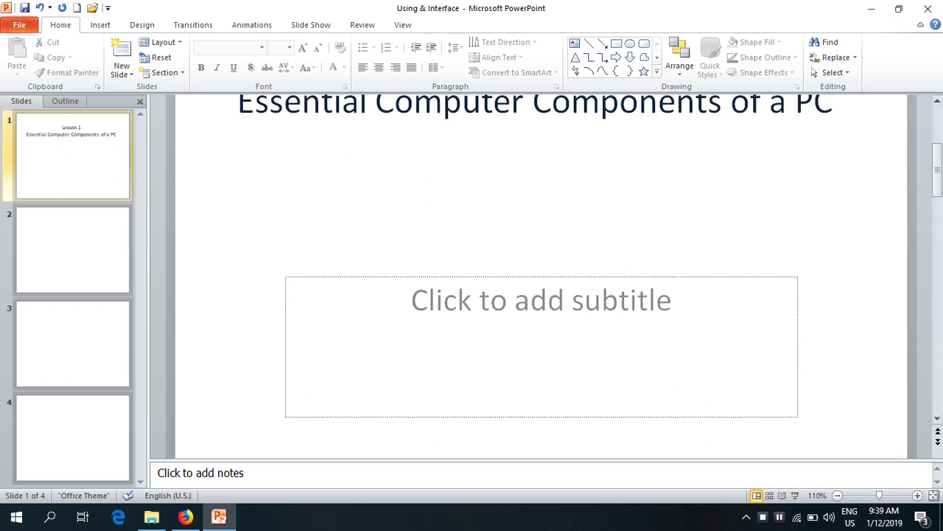
pyautogui.click(917, 495)
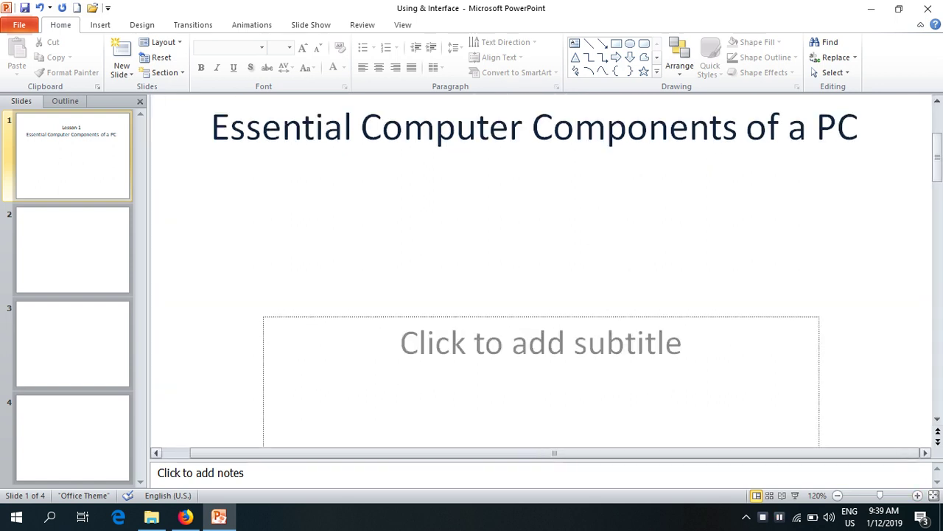
pyautogui.hscroll(-1, 517, 278)
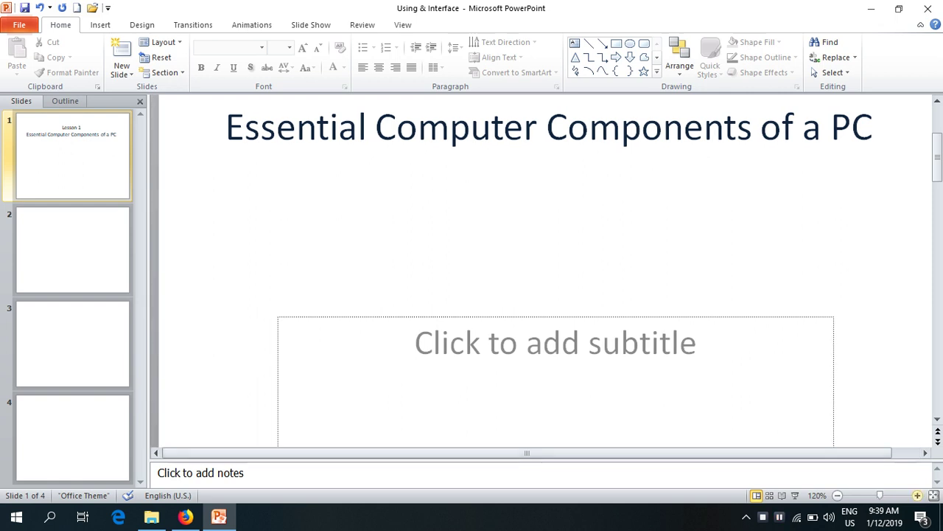
pyautogui.click(918, 495)
pyautogui.click(917, 496)
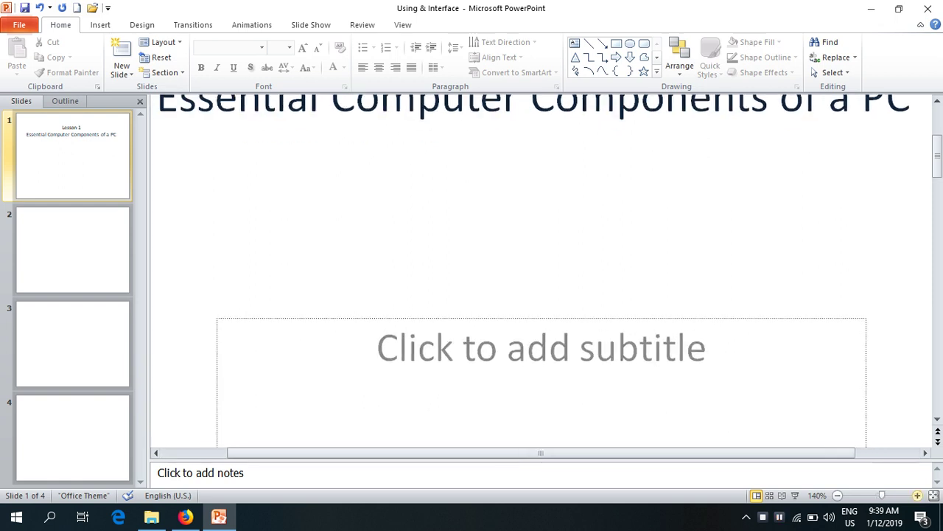
pyautogui.click(917, 496)
pyautogui.click(918, 496)
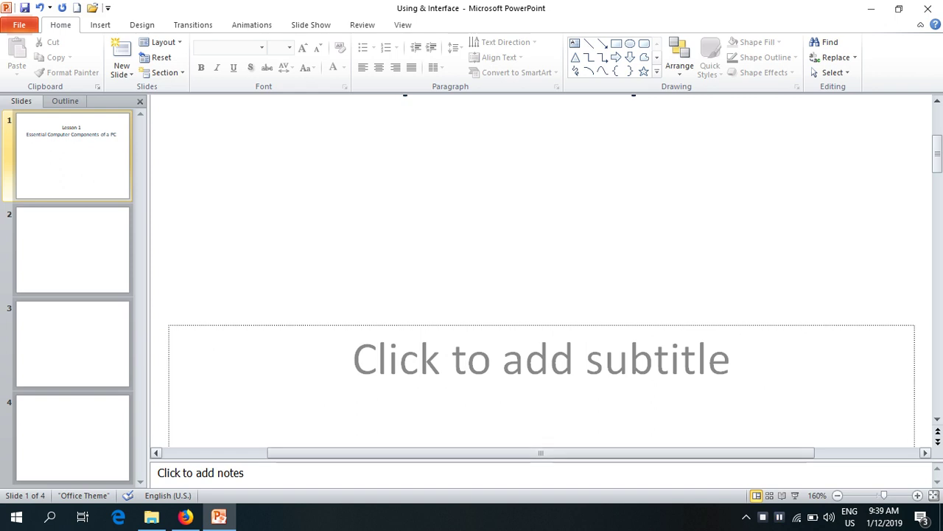
# - Zoom back out to fit the whole slide and click into the subtitle placeholder
pyautogui.moveTo(451, 452); pyautogui.dragTo(435, 452)
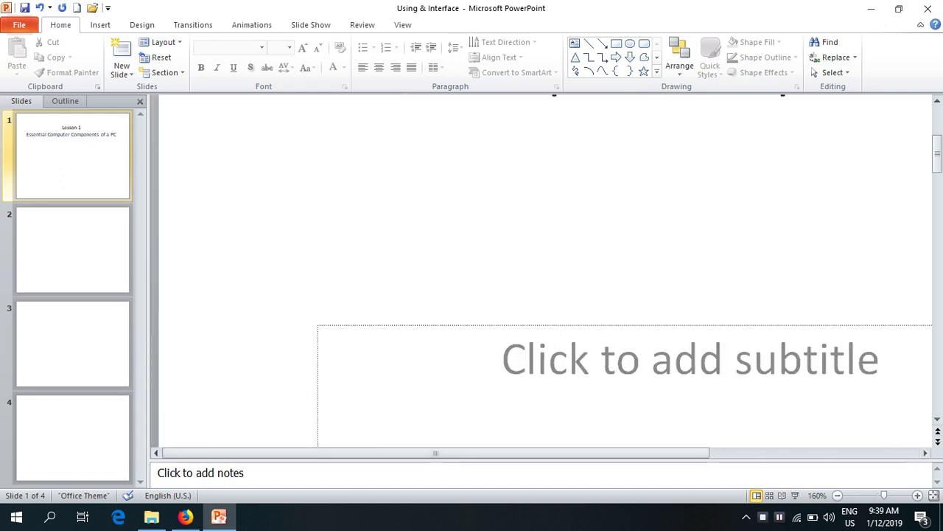
pyautogui.click(837, 495)
pyautogui.click(837, 495)
pyautogui.click(837, 495)
pyautogui.click(837, 495)
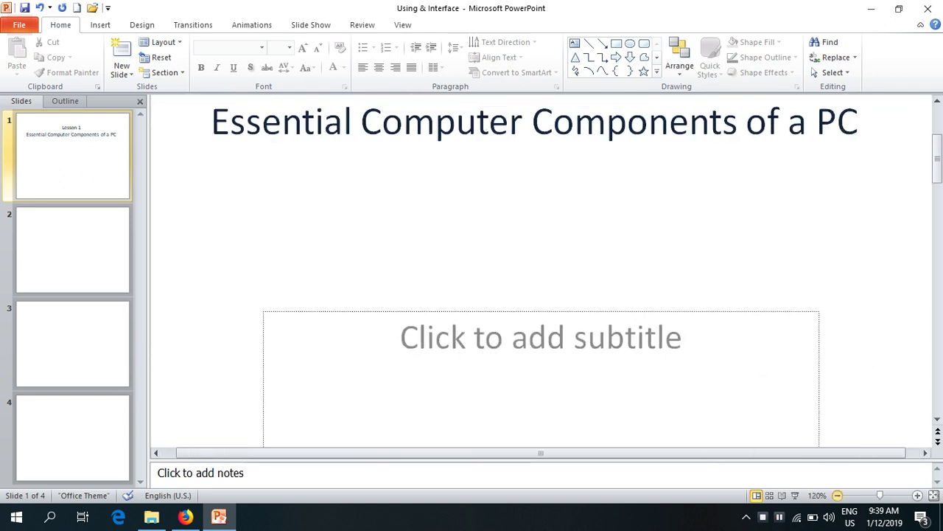
pyautogui.click(837, 495)
pyautogui.click(837, 495)
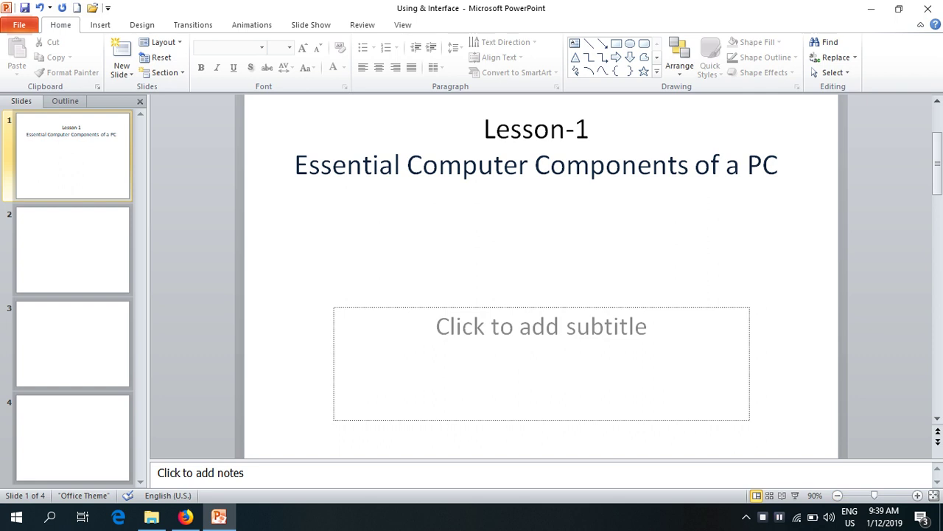
pyautogui.click(541, 325)
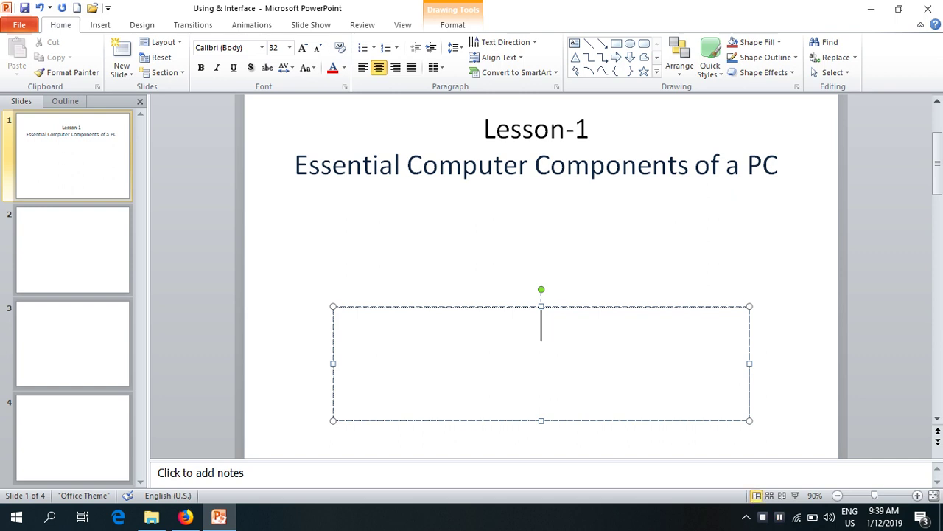
# - Undo the subtitle box move and type 'DOORWAY (Computer Knowledge Sharing Group)' as the subtitle
pyautogui.press('Escape')
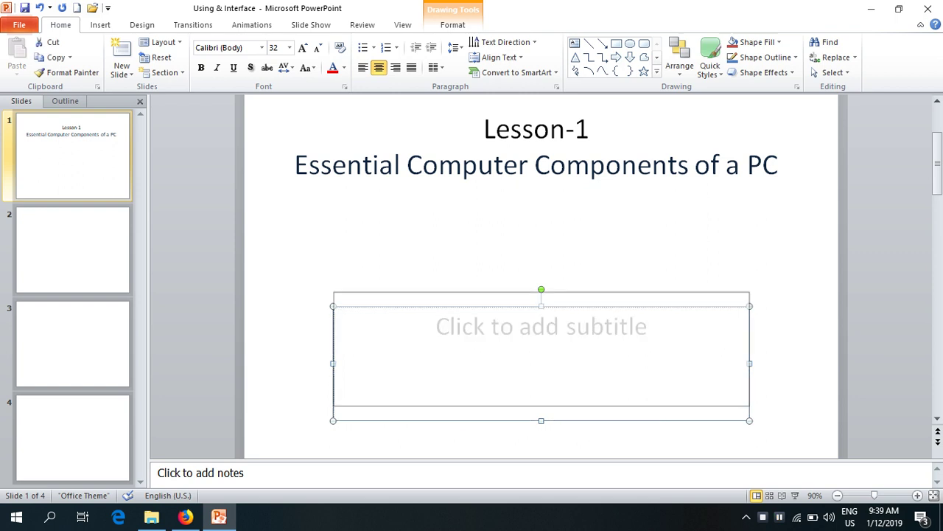
pyautogui.hotkey('ctrl', 'z')
pyautogui.click(541, 246)
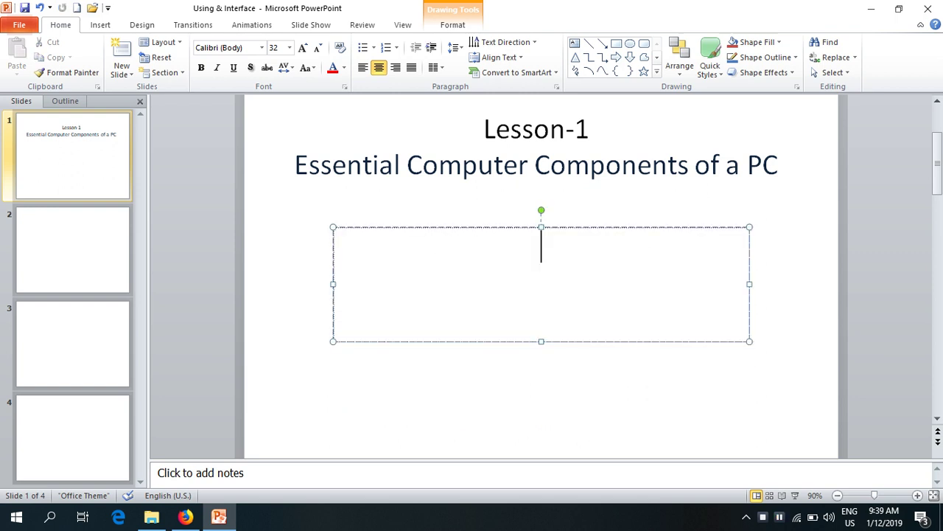
pyautogui.write('Doo')
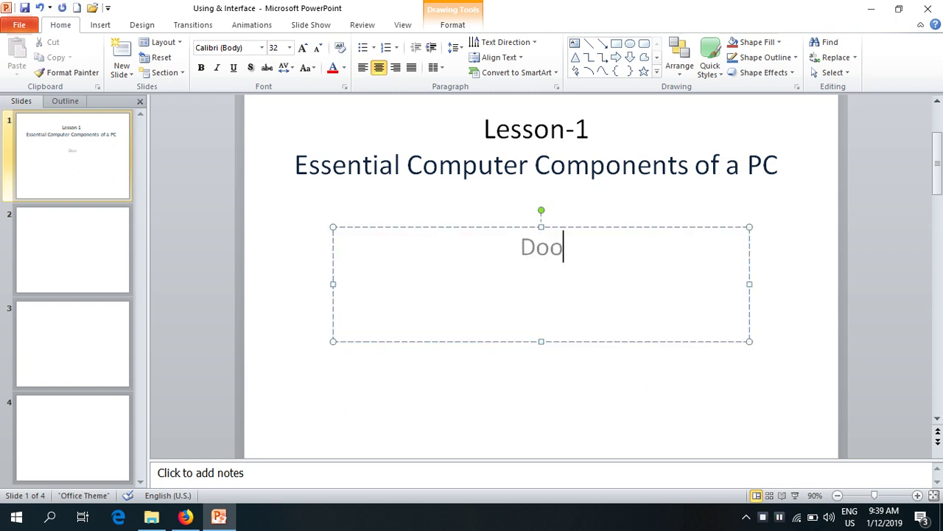
pyautogui.write('r')
pyautogui.press('BackSpace')
pyautogui.press('BackSpace')
pyautogui.press('BackSpace')
pyautogui.write('OOR')
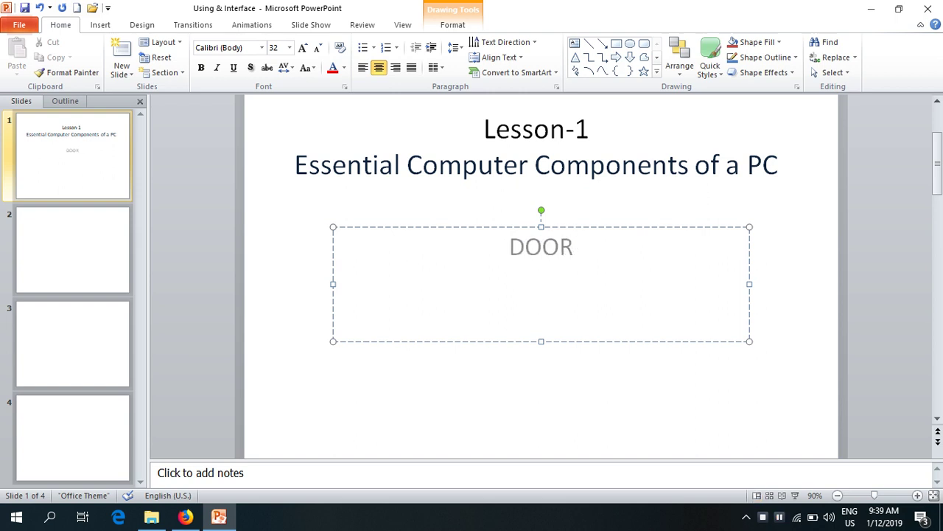
pyautogui.write('WA')
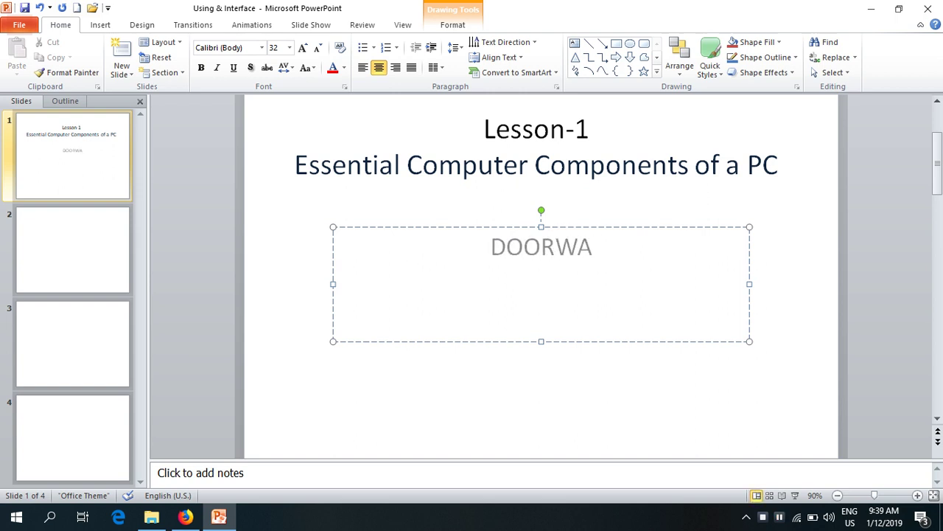
pyautogui.write('Y ')
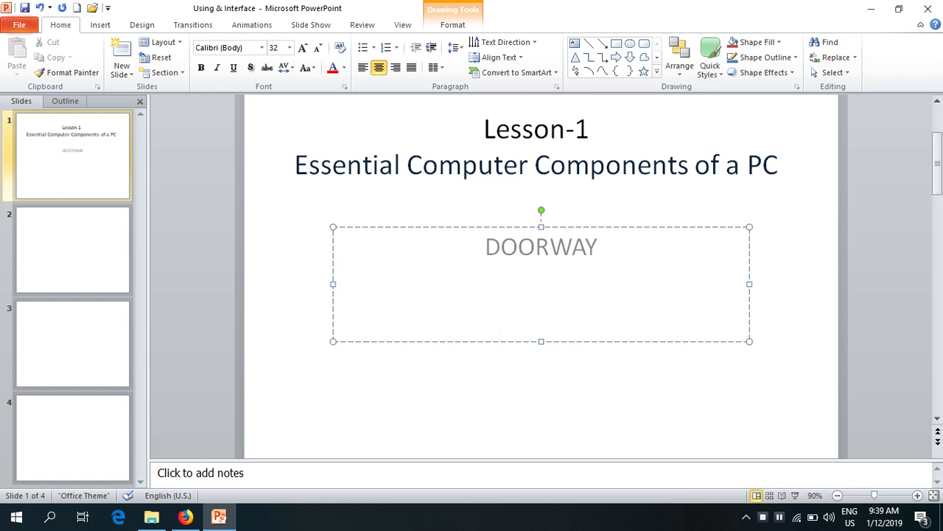
pyautogui.write('(Co')
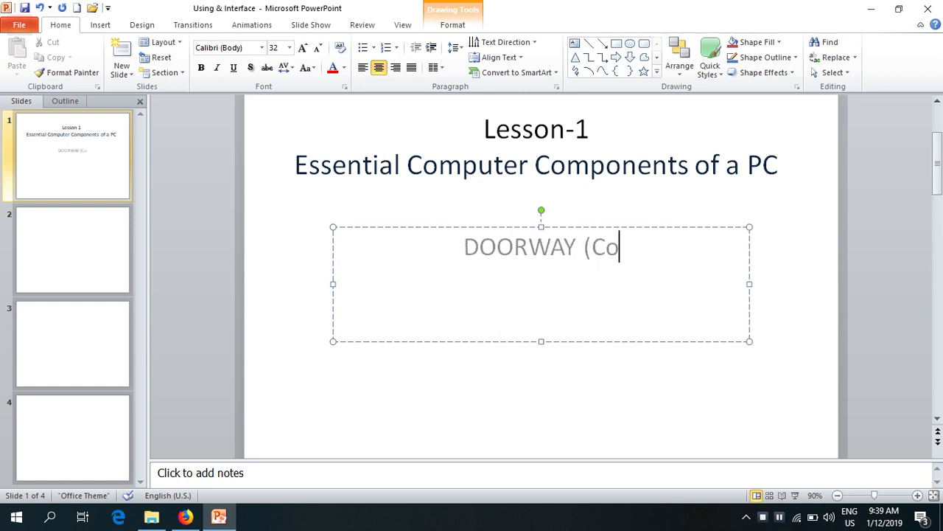
pyautogui.write('mputer ')
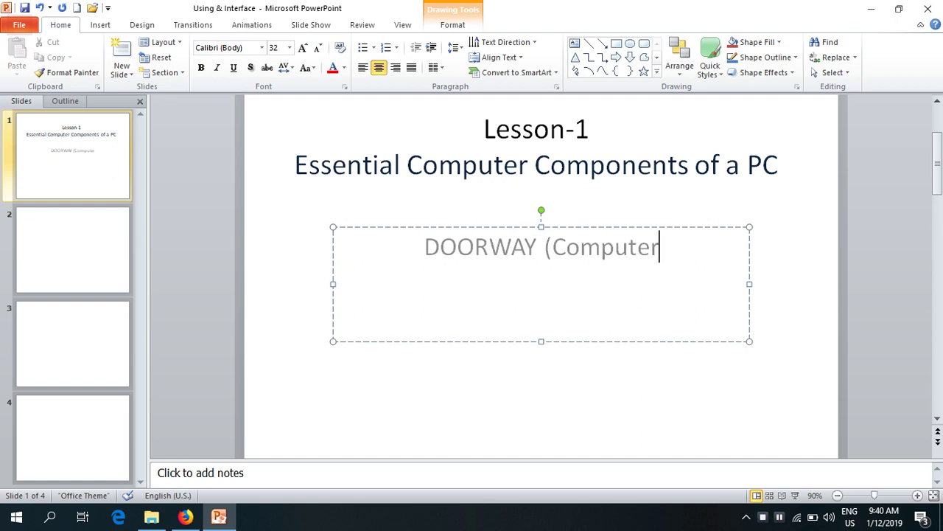
pyautogui.write('Knowl')
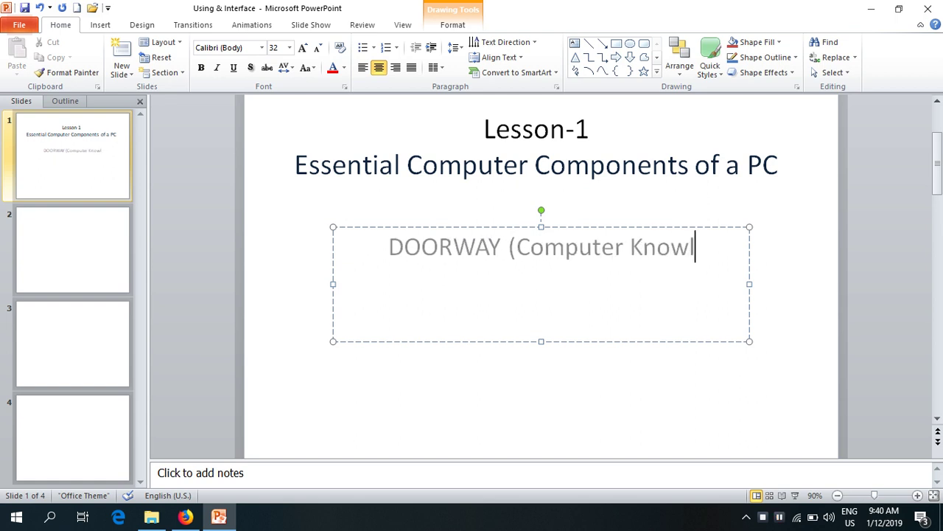
pyautogui.write('edge ')
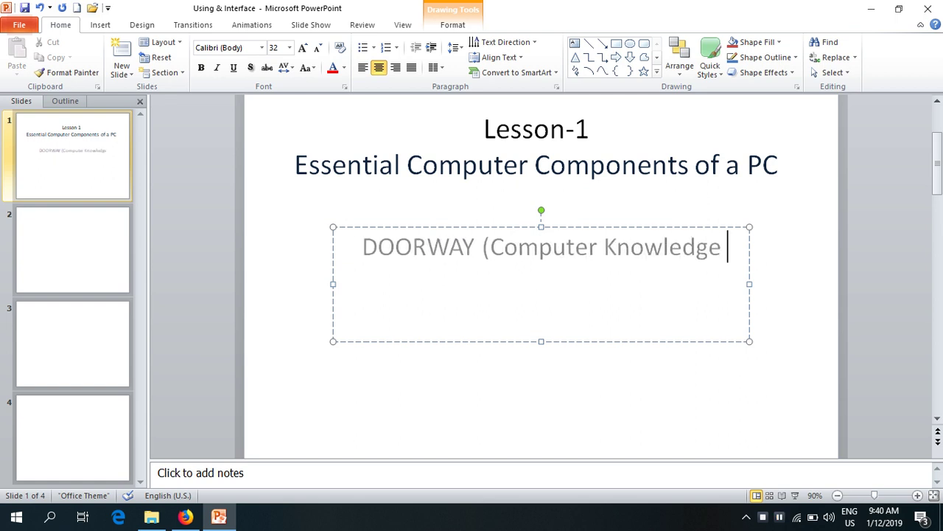
pyautogui.write('Shar')
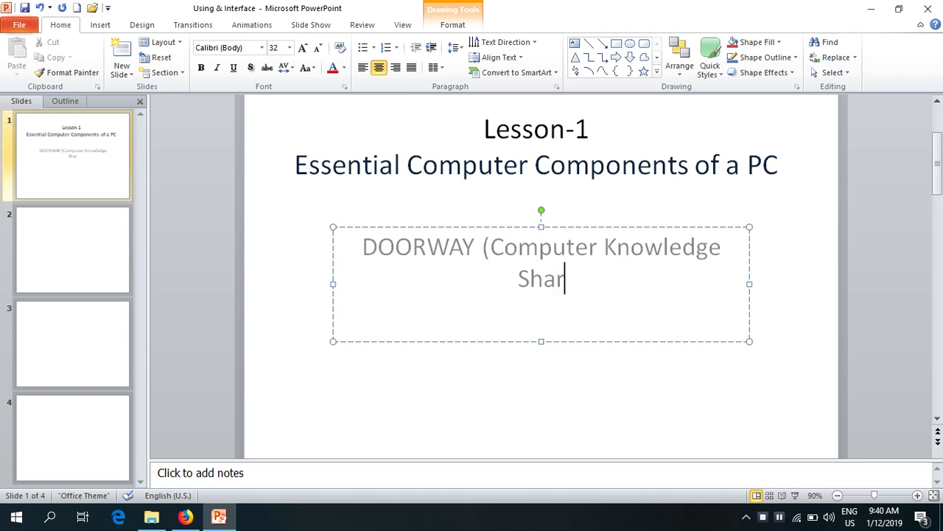
pyautogui.write('ing ')
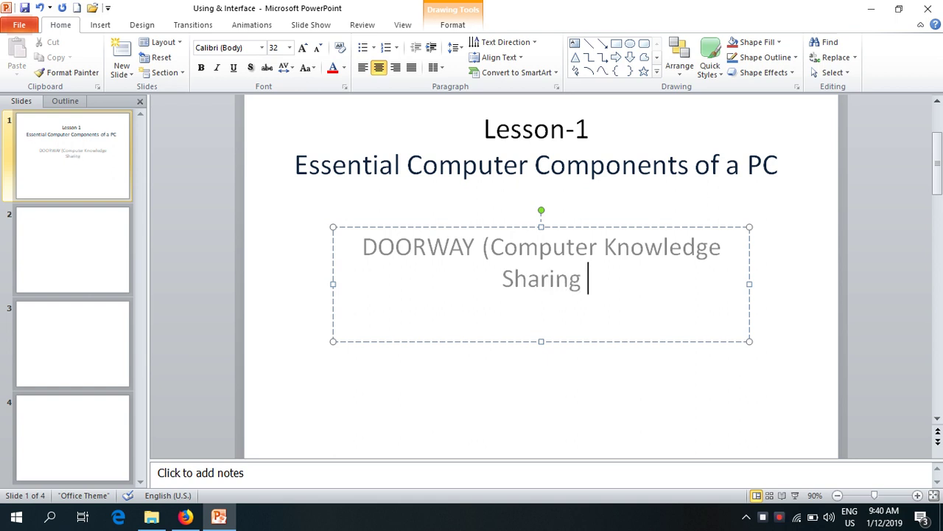
pyautogui.write('Group')
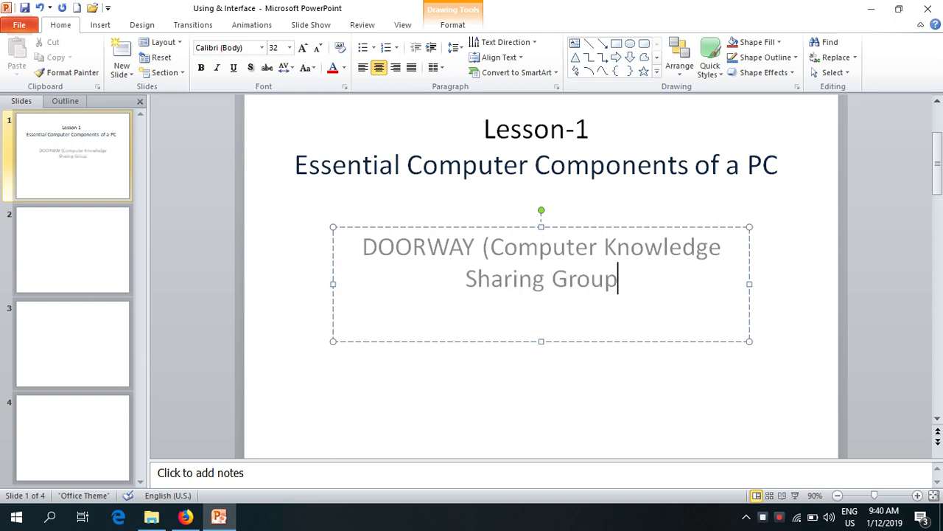
pyautogui.write(')')
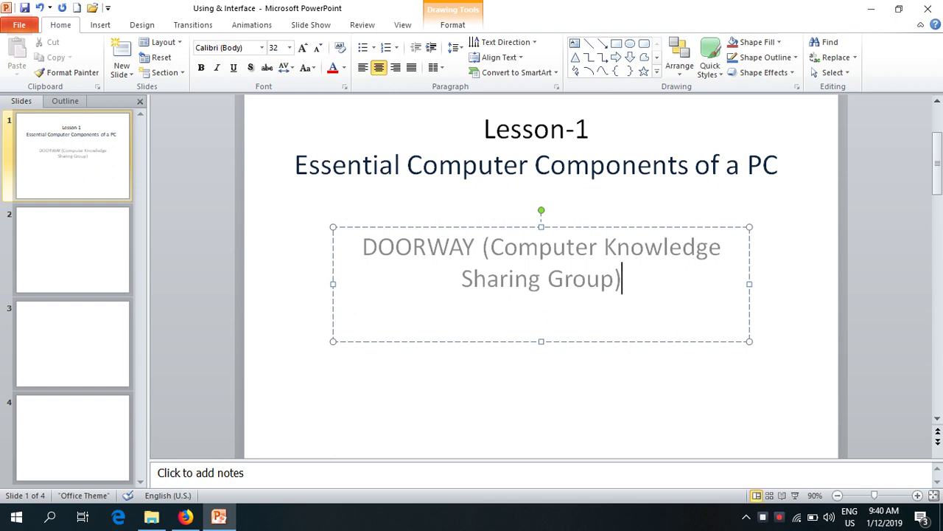
pyautogui.hotkey('ctrl', 'shift', 'Left')
pyautogui.hotkey('ctrl', 'shift', 'Left')
pyautogui.hotkey('ctrl', 'shift', 'Left')
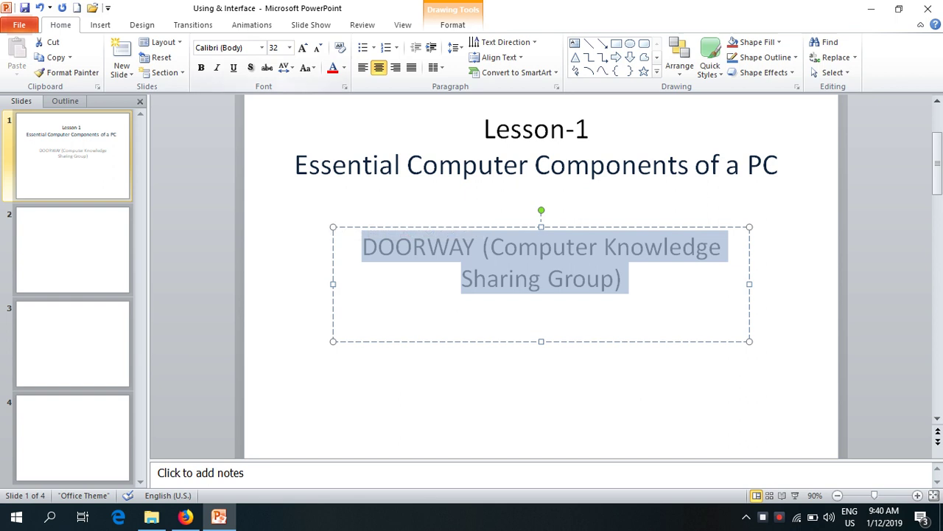
# - Reduce the subtitle to 24 pt and recolour its text from grey to black
pyautogui.click(318, 47)
pyautogui.click(319, 47)
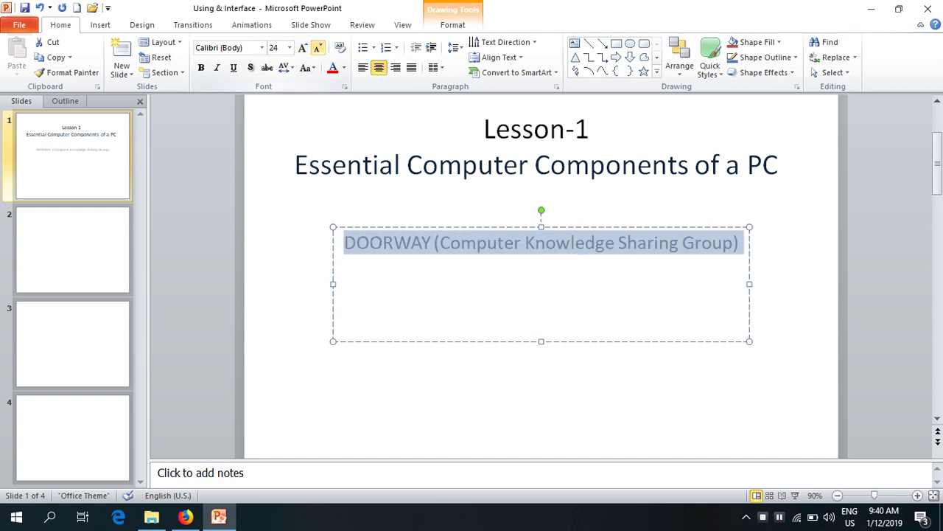
pyautogui.click(739, 243)
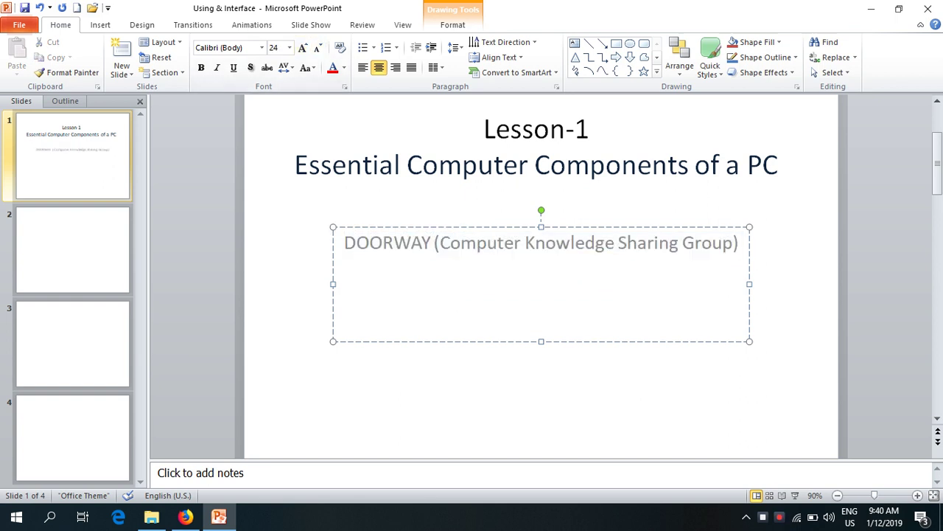
pyautogui.tripleClick(739, 243)
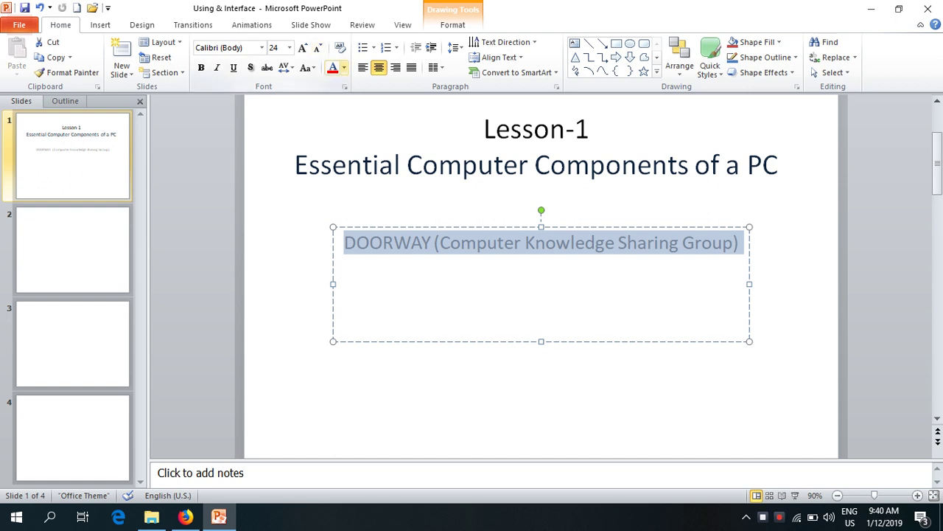
pyautogui.click(343, 67)
pyautogui.click(356, 140)
pyautogui.click(484, 130)
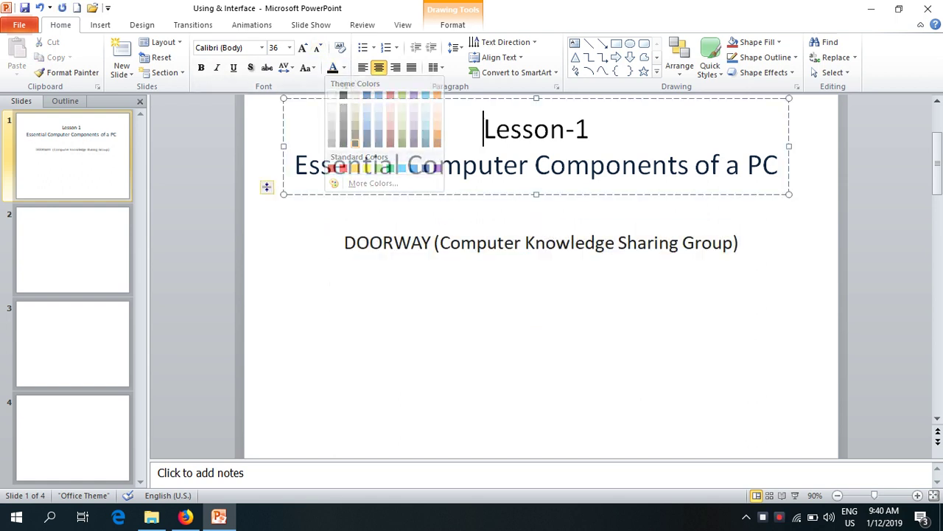